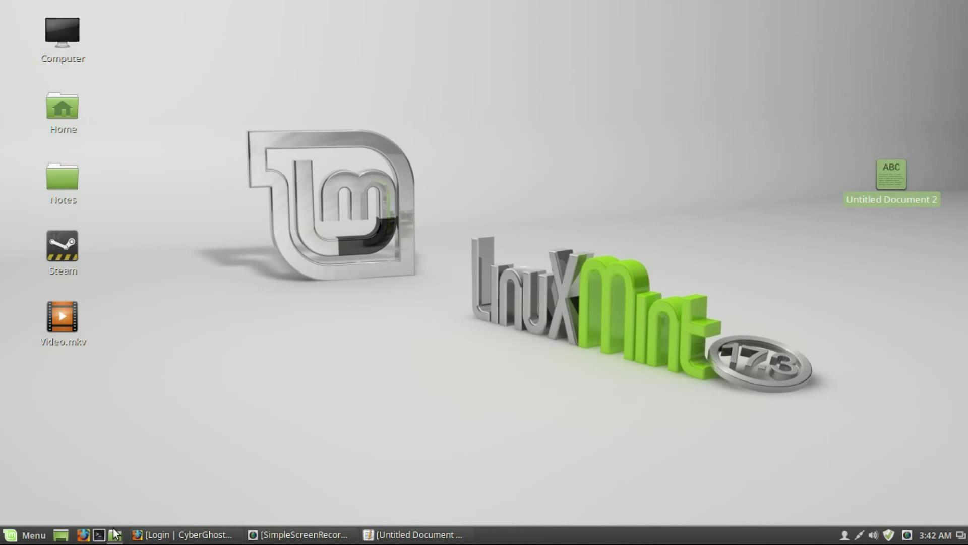
# Step: Arrange the Terminal on the right with the command notes beside it on the left
pyautogui.click(99, 534)
pyautogui.moveTo(415, 123); pyautogui.dragTo(665, 121)
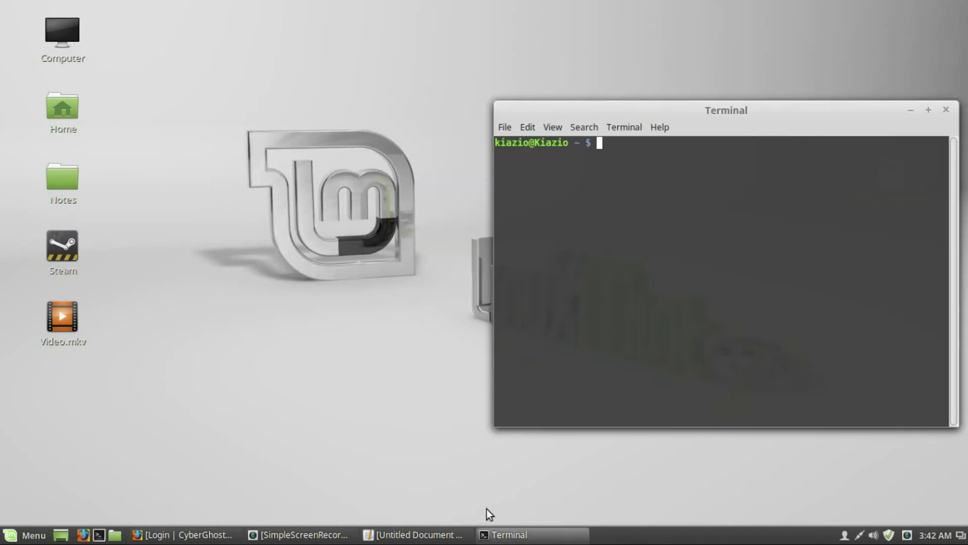
pyautogui.click(420, 534)
pyautogui.moveTo(558, 83); pyautogui.dragTo(367, 94)
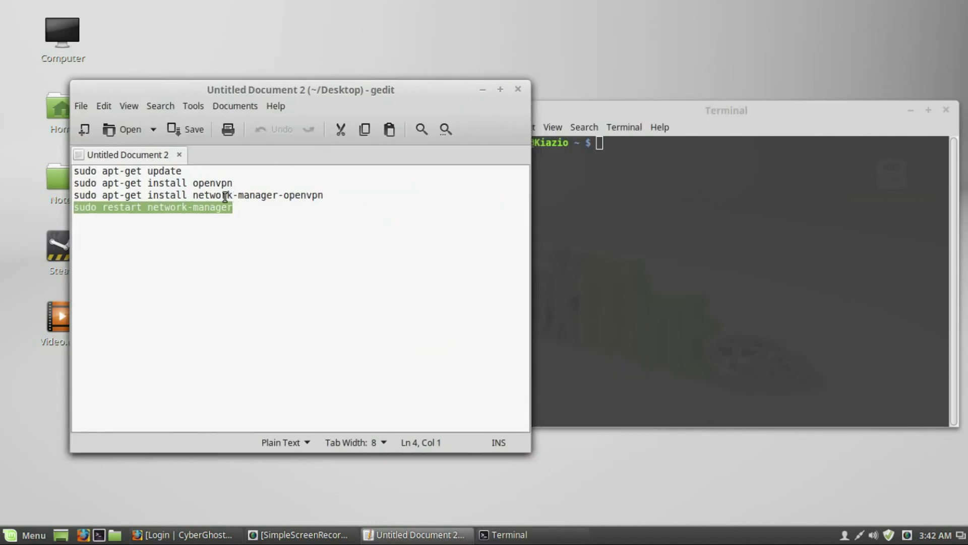
# Step: Run 'sudo apt-get update' from the notes in Terminal and supply the sudo password
pyautogui.moveTo(196, 174); pyautogui.dragTo(74, 171)
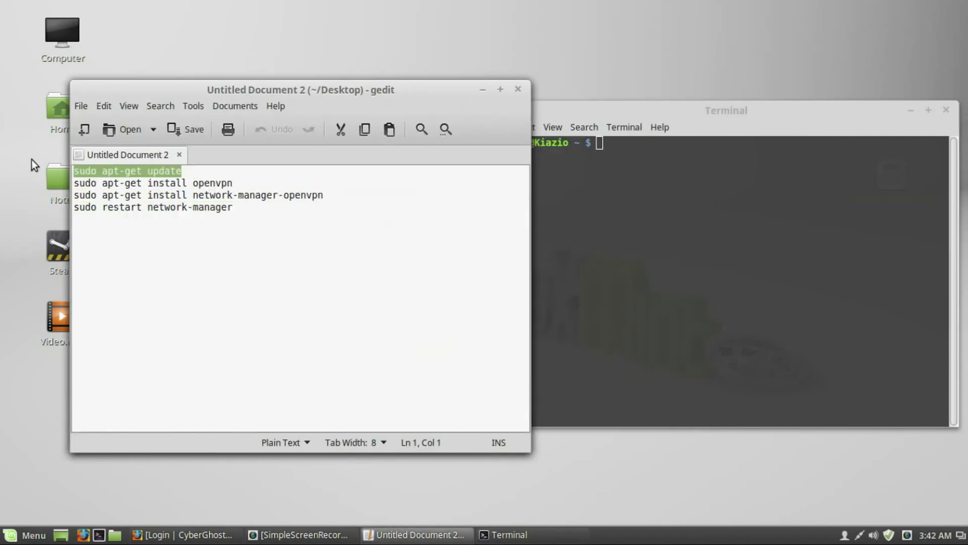
pyautogui.click(669, 180)
pyautogui.hotkey('ctrl', 'shift', 'v')
pyautogui.press('Return')
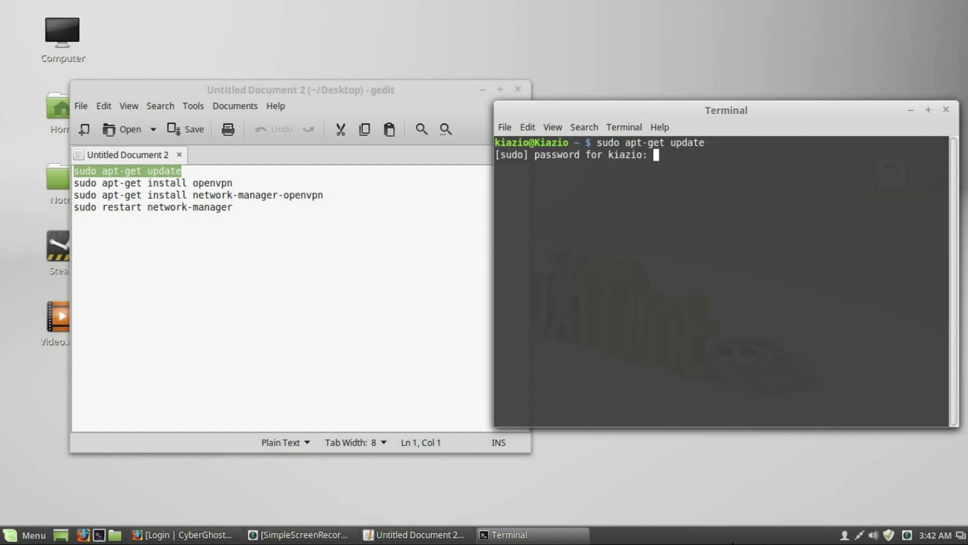
pyautogui.press('Return')
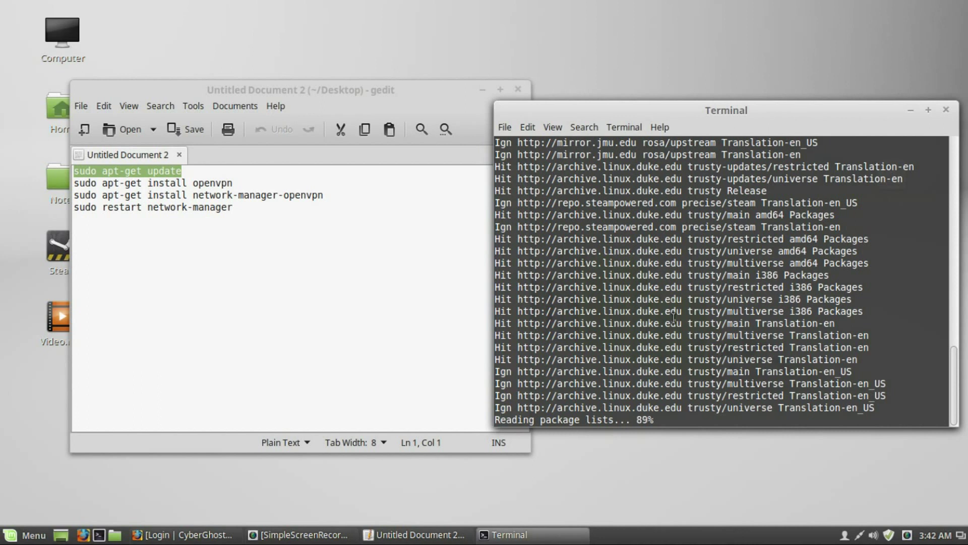
# Step: Run the openvpn and network-manager-openvpn install commands pasted from the notes
pyautogui.moveTo(233, 184); pyautogui.dragTo(27, 183)
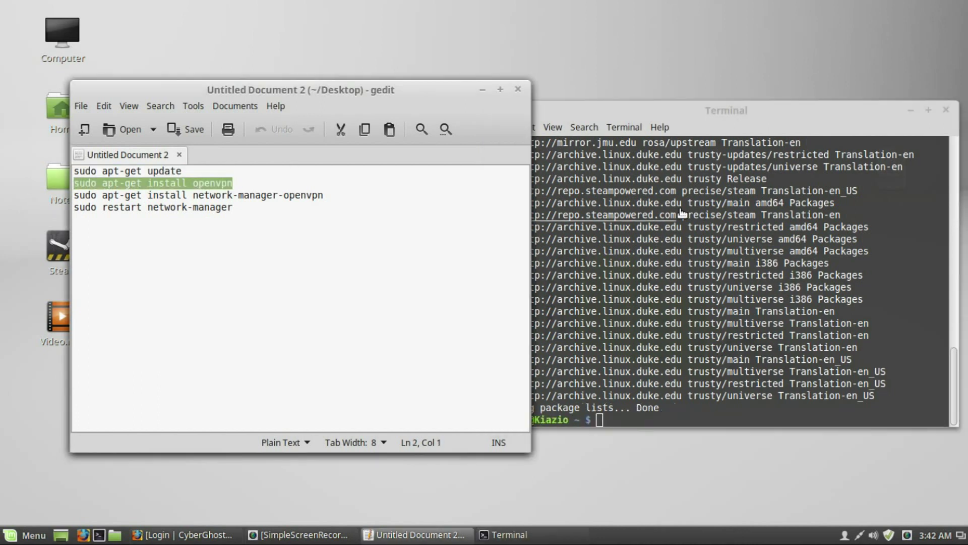
pyautogui.click(821, 295)
pyautogui.middleClick(820, 295)
pyautogui.press('Return')
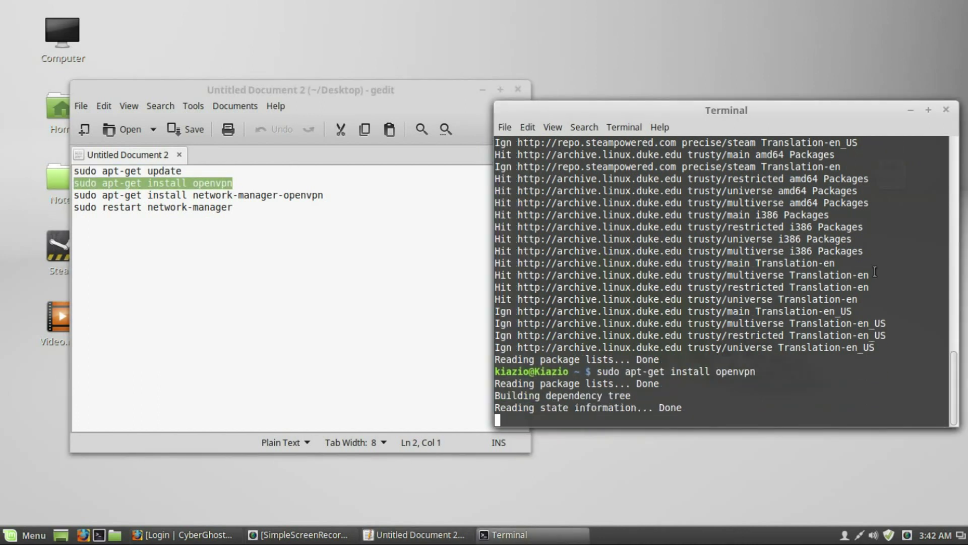
pyautogui.moveTo(333, 197); pyautogui.dragTo(2, 195)
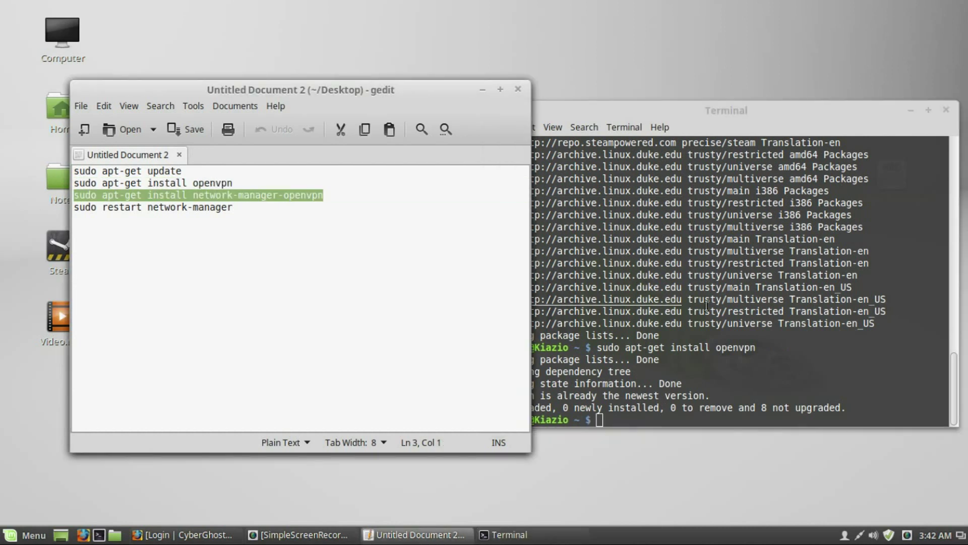
pyautogui.click(925, 380)
pyautogui.middleClick(926, 380)
pyautogui.press('Return')
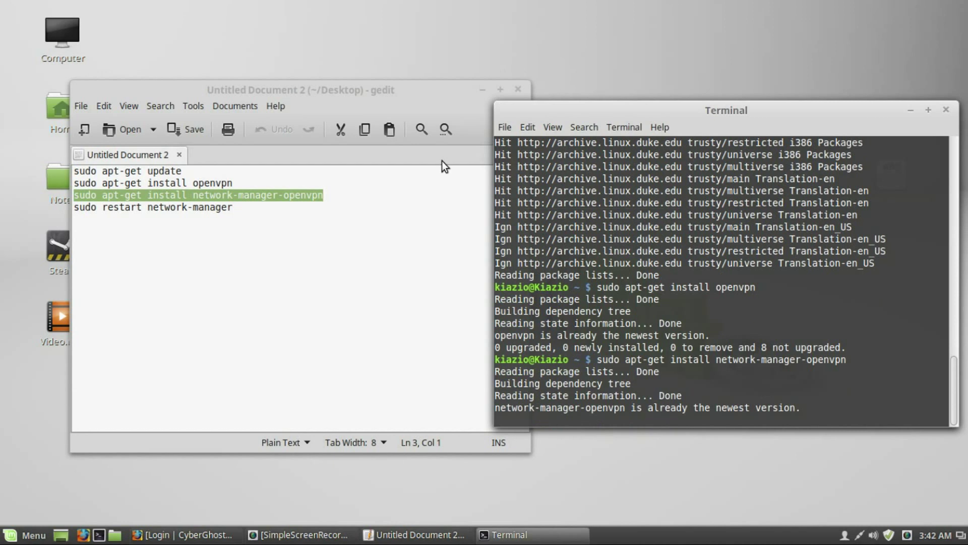
# Step: Run the network-manager restart command from the notes, then close the Terminal
pyautogui.moveTo(236, 211); pyautogui.dragTo(46, 205)
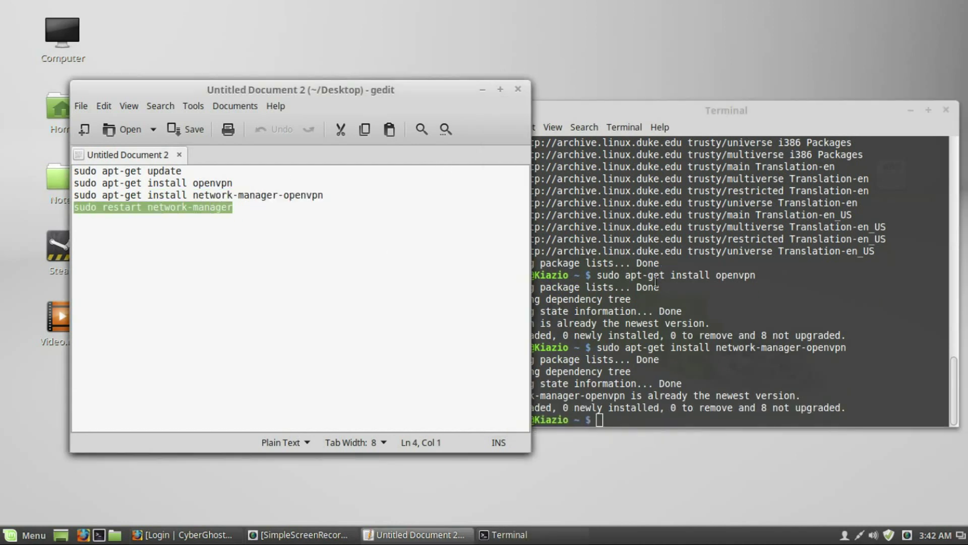
pyautogui.click(940, 356)
pyautogui.middleClick(940, 357)
pyautogui.press('Return')
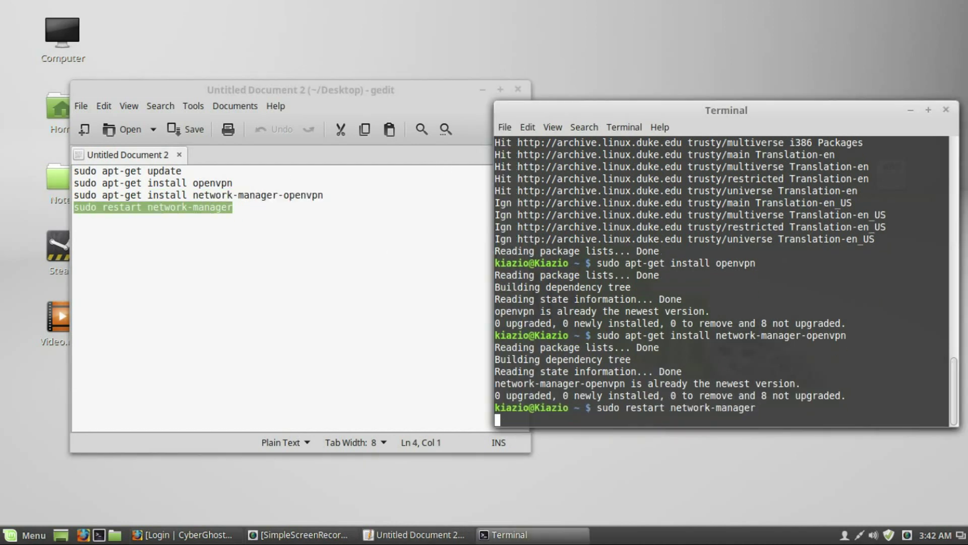
pyautogui.click(945, 110)
# Step: Close the notes, restore Firefox and submit the CyberGhost login form
pyautogui.click(518, 90)
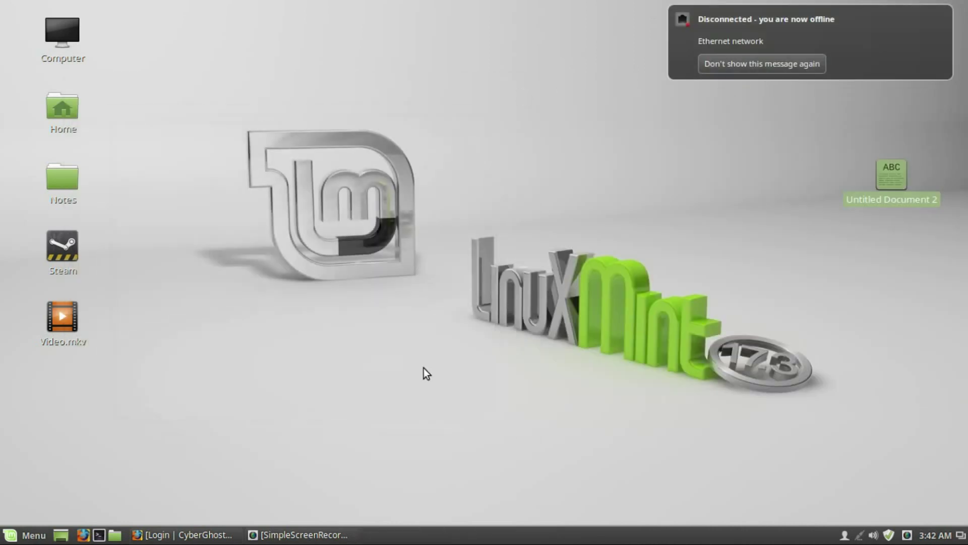
pyautogui.click(227, 533)
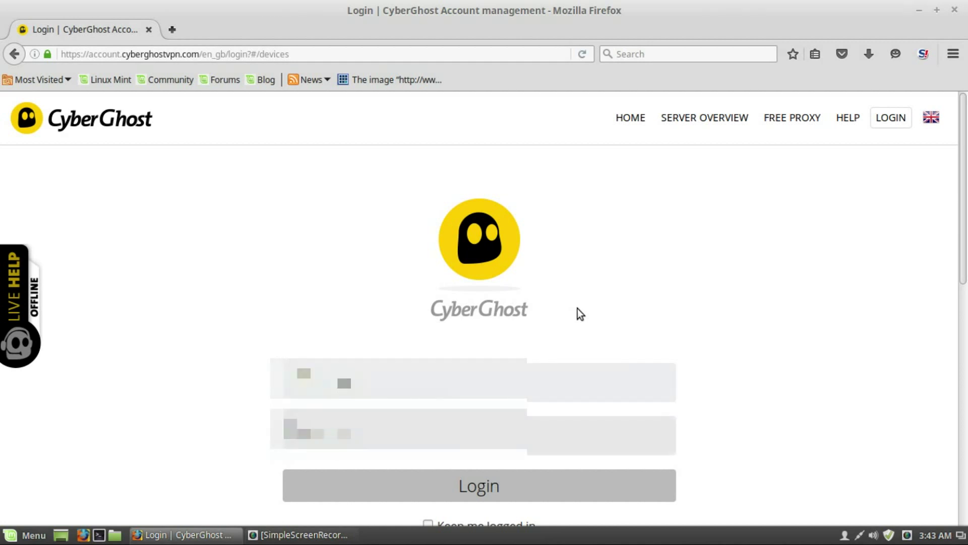
pyautogui.write('*************')
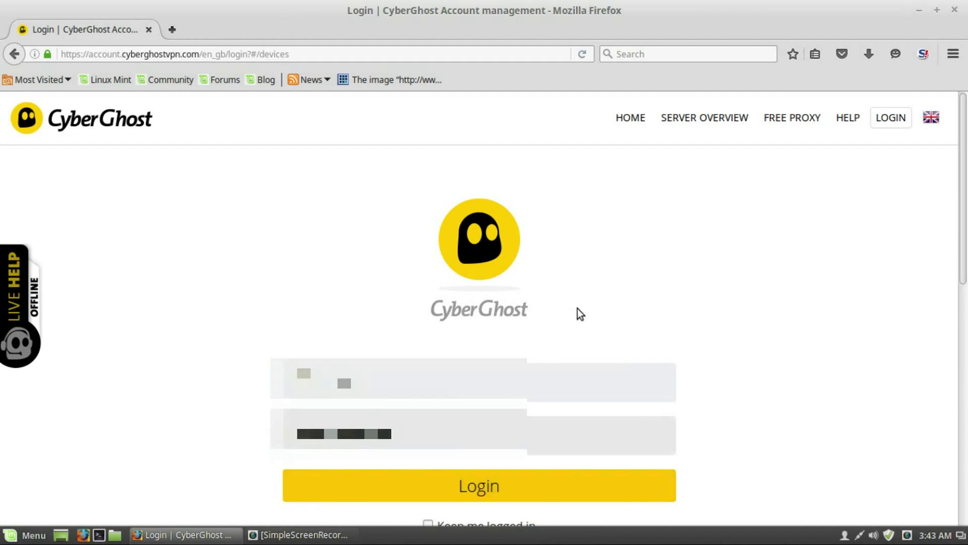
pyautogui.press('Return')
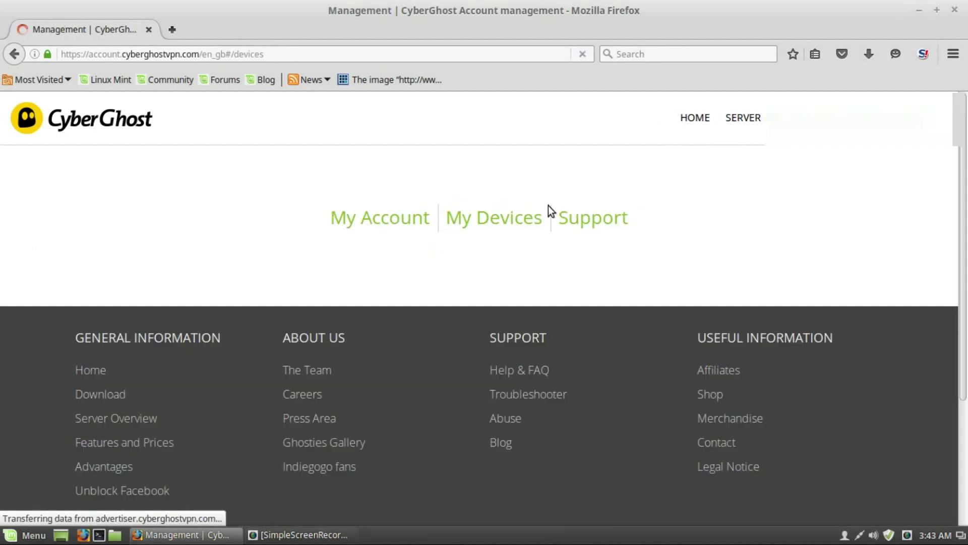
# Step: In My Devices, remove the existing registered device and confirm its deletion
pyautogui.click(534, 217)
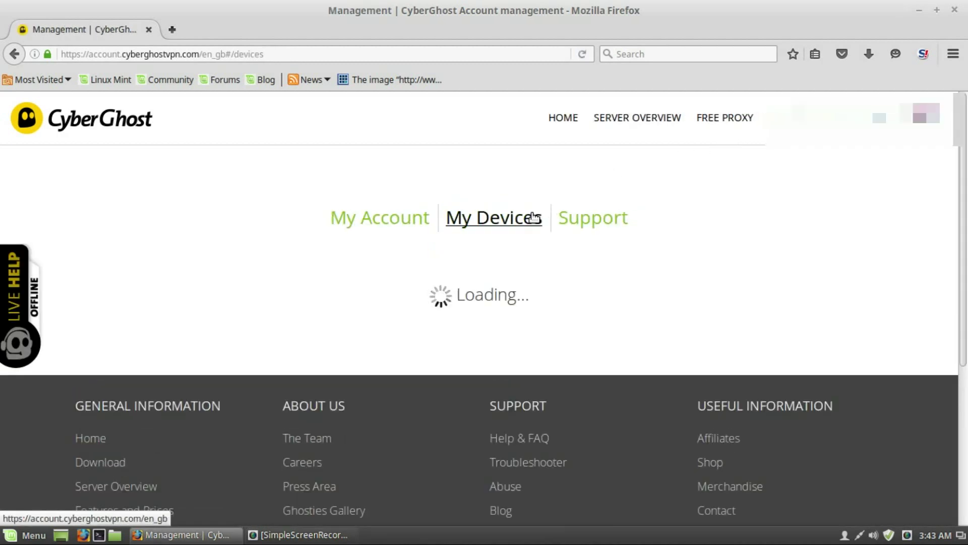
pyautogui.click(227, 383)
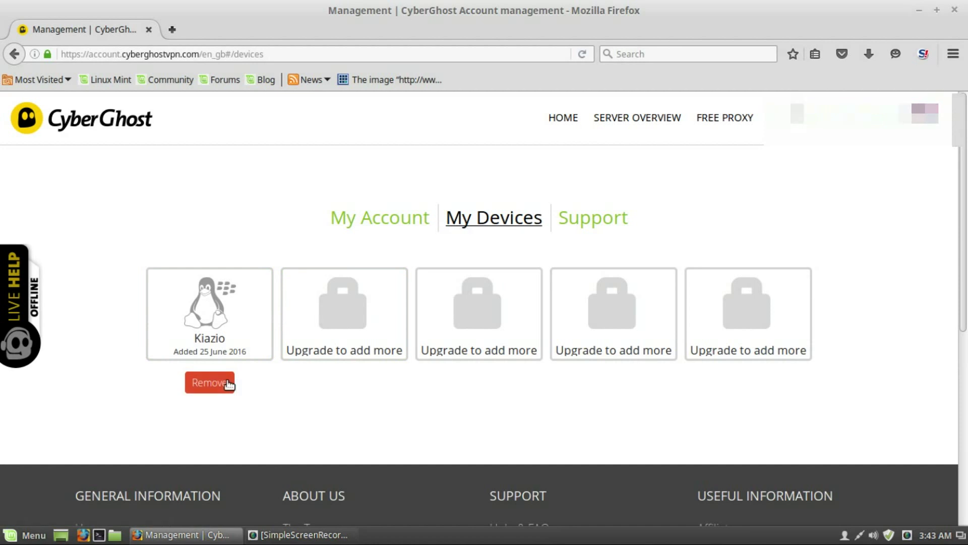
pyautogui.click(646, 277)
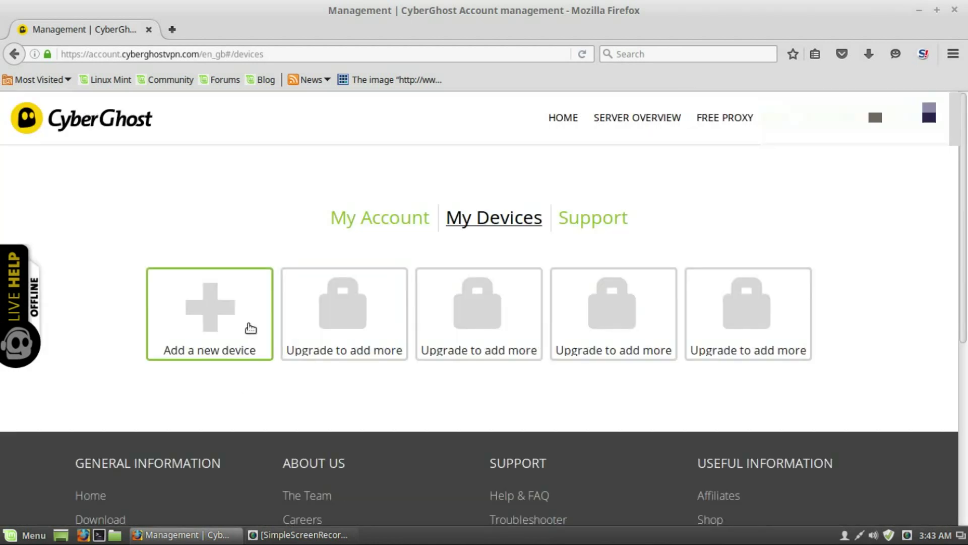
# Step: Add a new device of type Other (Router, Linux, etc.) with newly created credentials
pyautogui.click(249, 327)
pyautogui.scroll(-3, 248, 326)
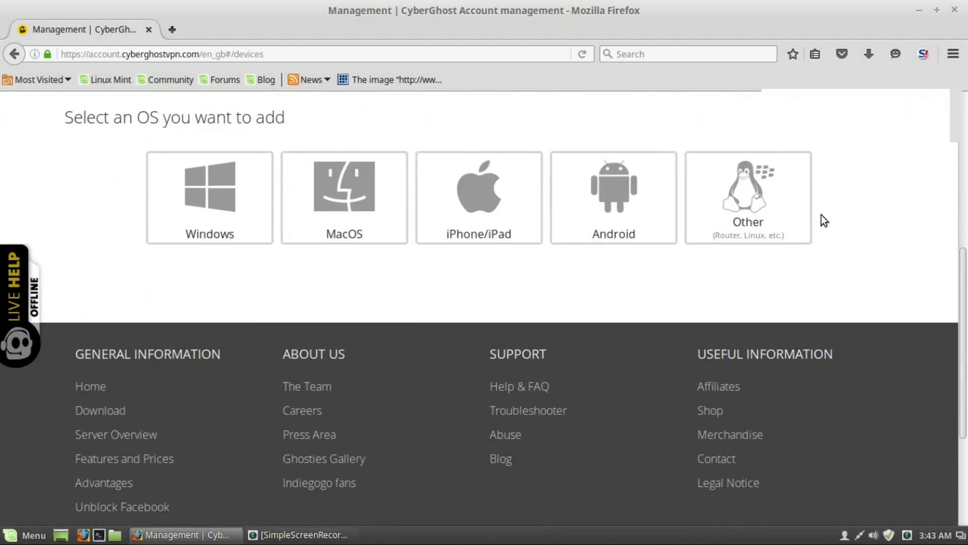
pyautogui.click(808, 219)
pyautogui.scroll(-2, 529, 409)
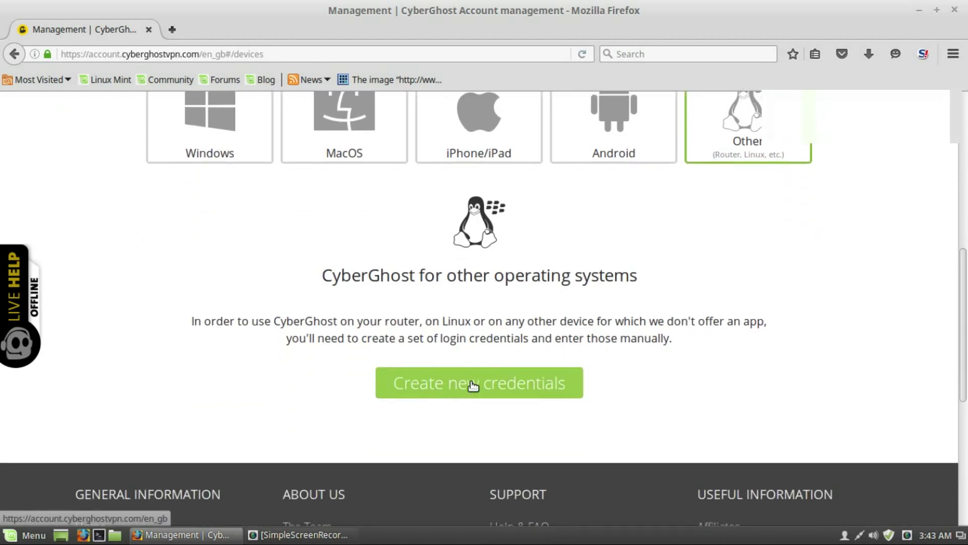
pyautogui.click(474, 386)
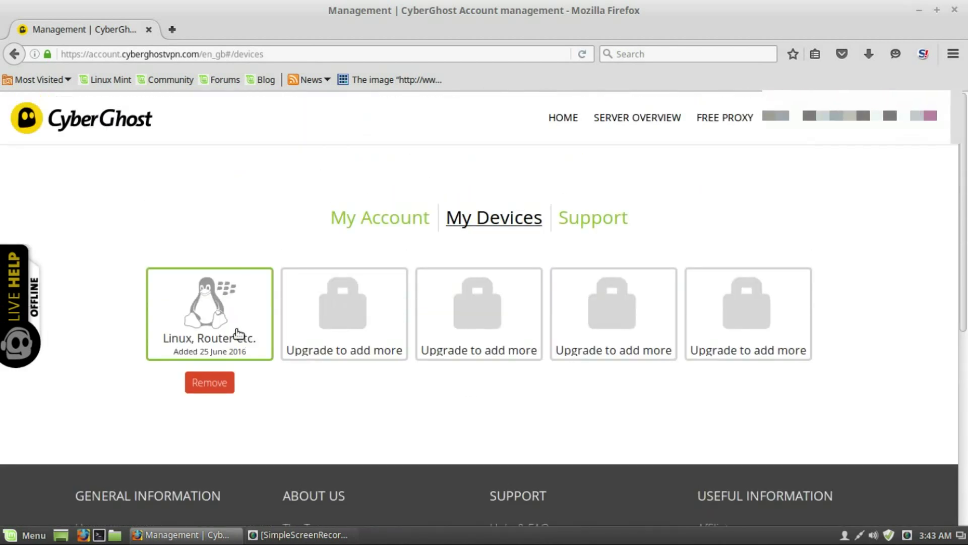
# Step: On the new device, enable tracking prevention, malicious-website protection, Force HTTPS and data compression
pyautogui.click(236, 333)
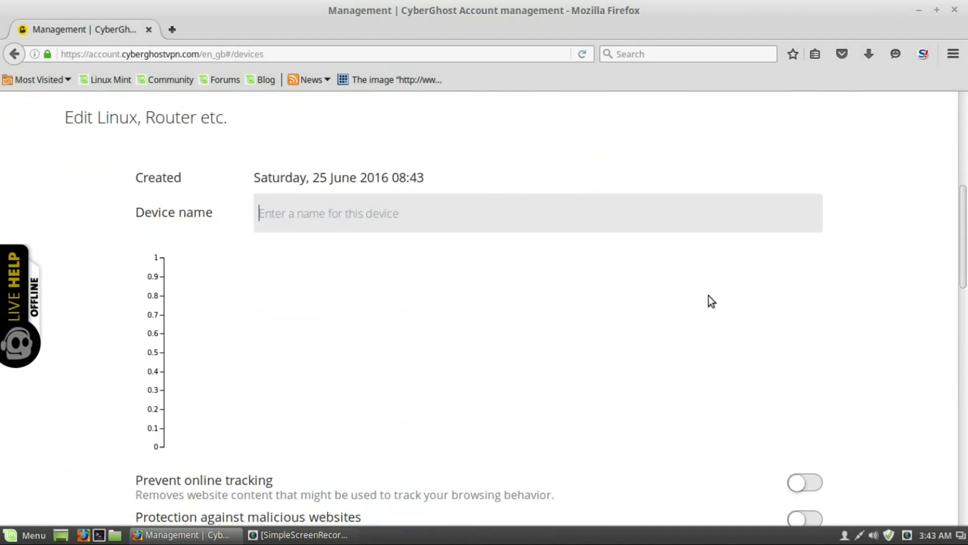
pyautogui.write('Ki')
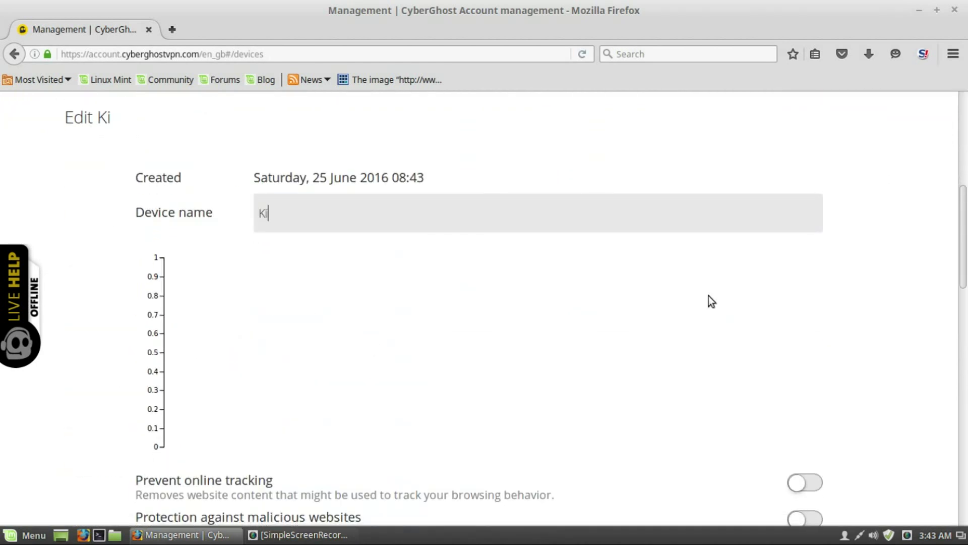
pyautogui.write('azio')
pyautogui.scroll(-3, 824, 278)
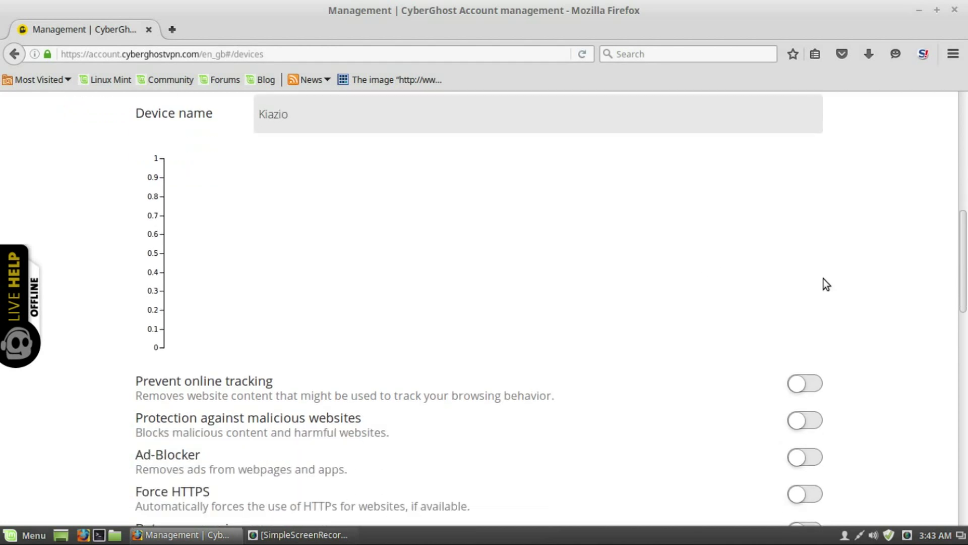
pyautogui.scroll(-3, 823, 279)
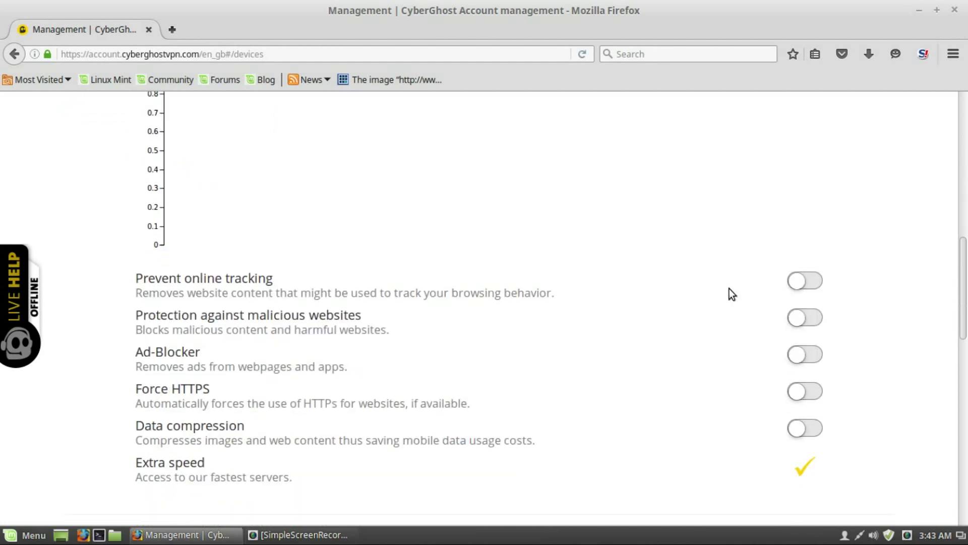
pyautogui.click(218, 293)
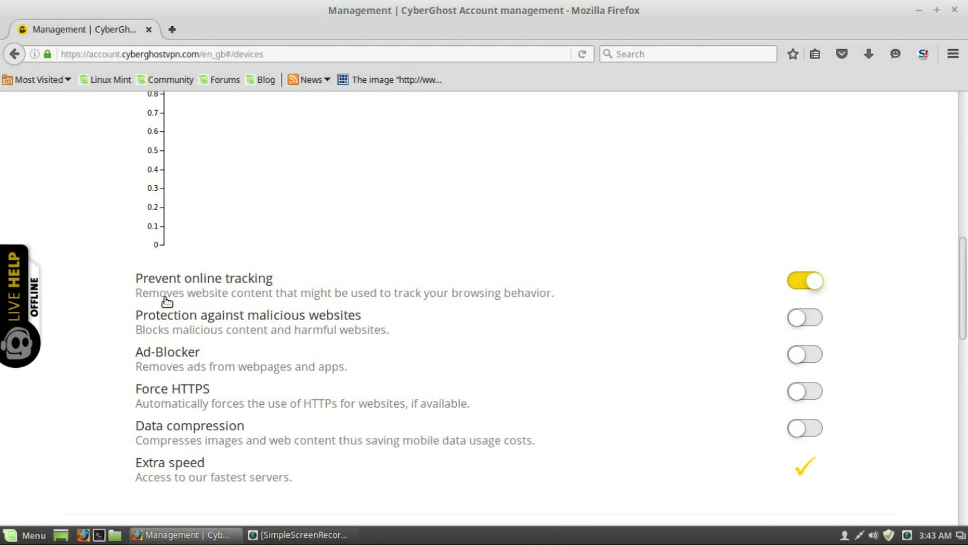
pyautogui.click(249, 327)
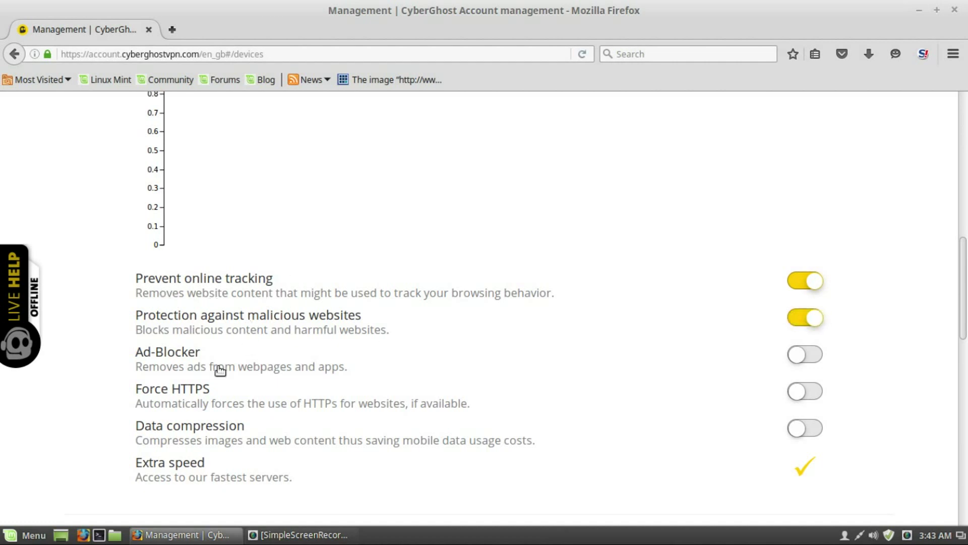
pyautogui.click(182, 406)
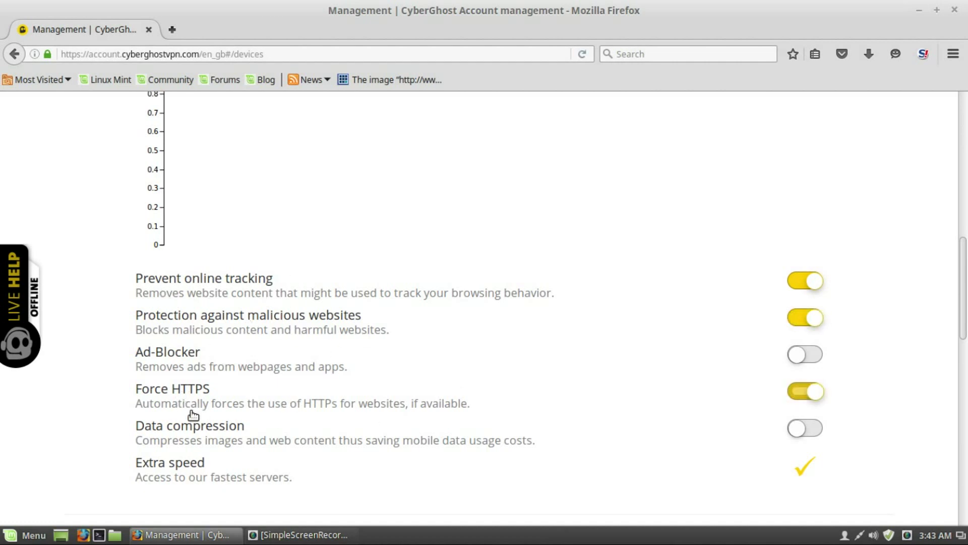
pyautogui.click(193, 438)
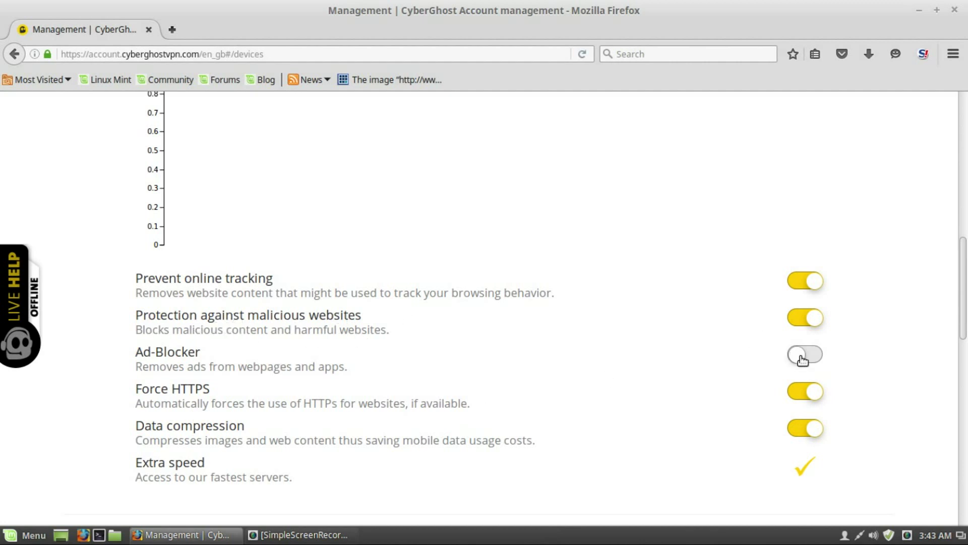
pyautogui.scroll(-3, 278, 355)
pyautogui.scroll(-3, 329, 351)
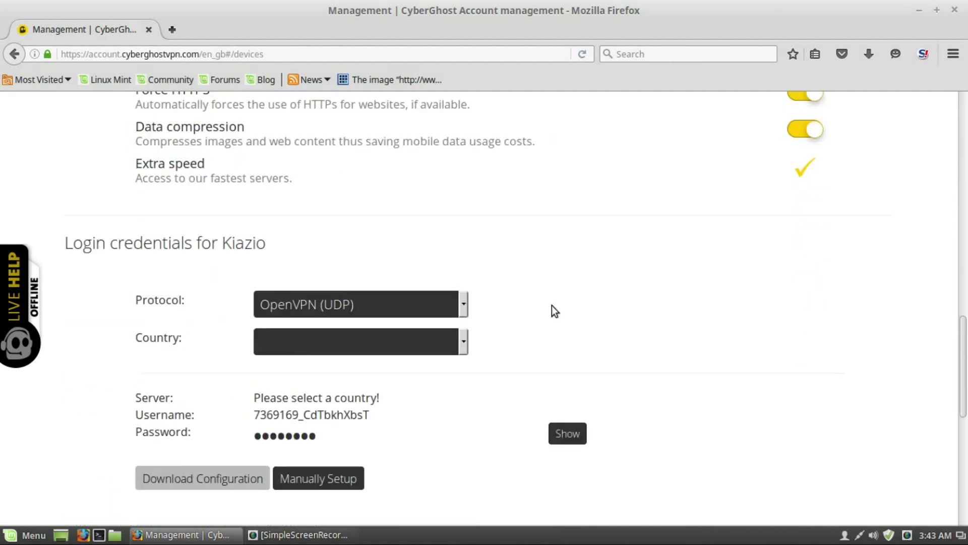
# Step: Keep protocol OpenVPN (UDP) and choose United Kingdom as the server country
pyautogui.click(419, 278)
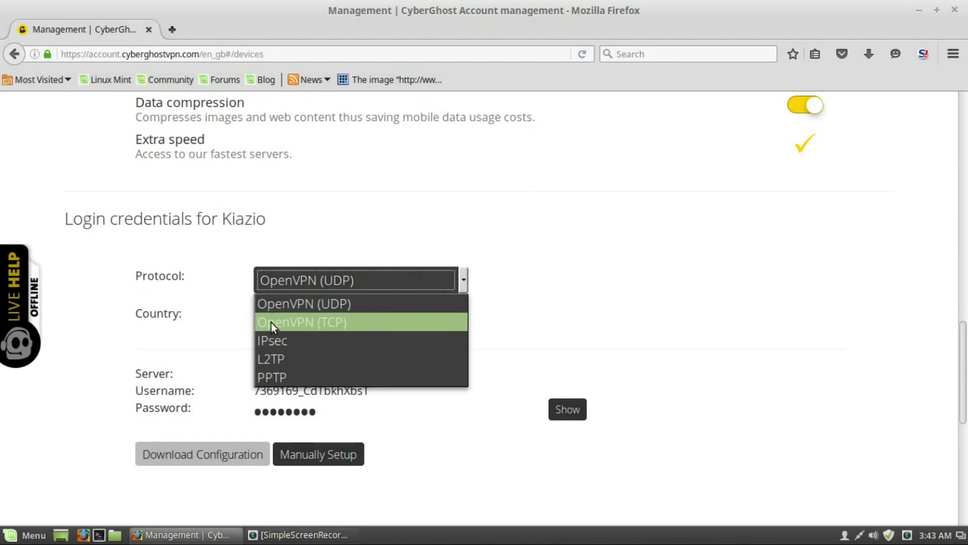
pyautogui.click(379, 303)
pyautogui.click(365, 319)
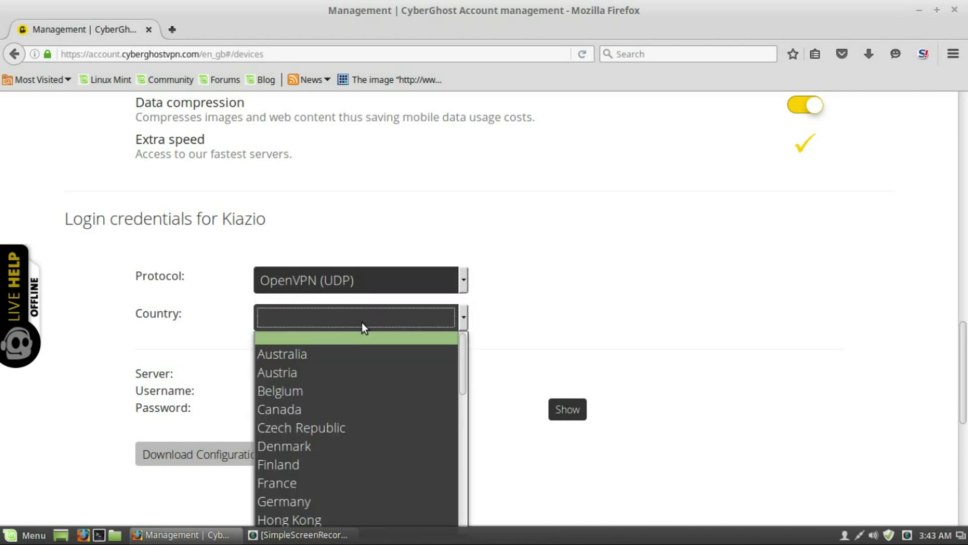
pyautogui.scroll(-5, 355, 364)
pyautogui.click(668, 302)
pyautogui.scroll(-4, 668, 302)
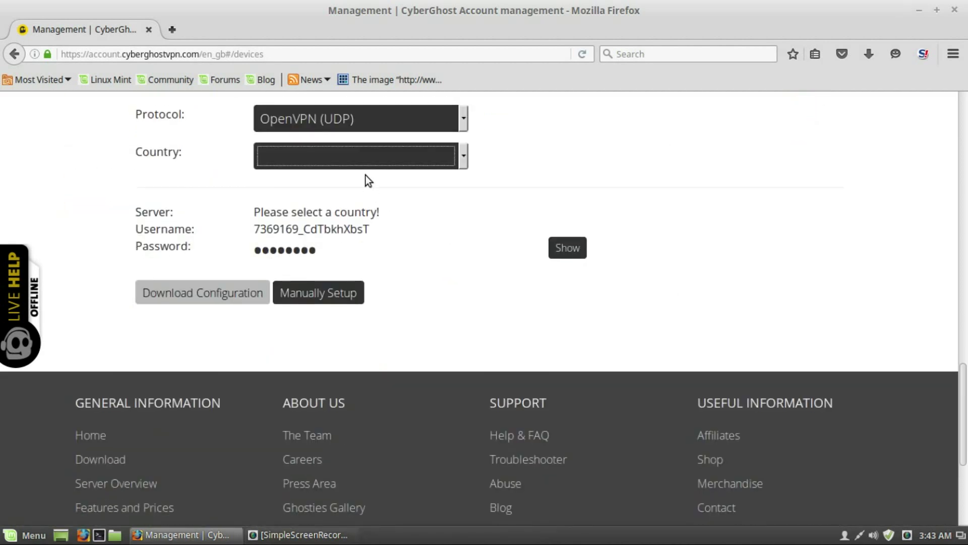
pyautogui.click(365, 159)
pyautogui.scroll(-3, 336, 375)
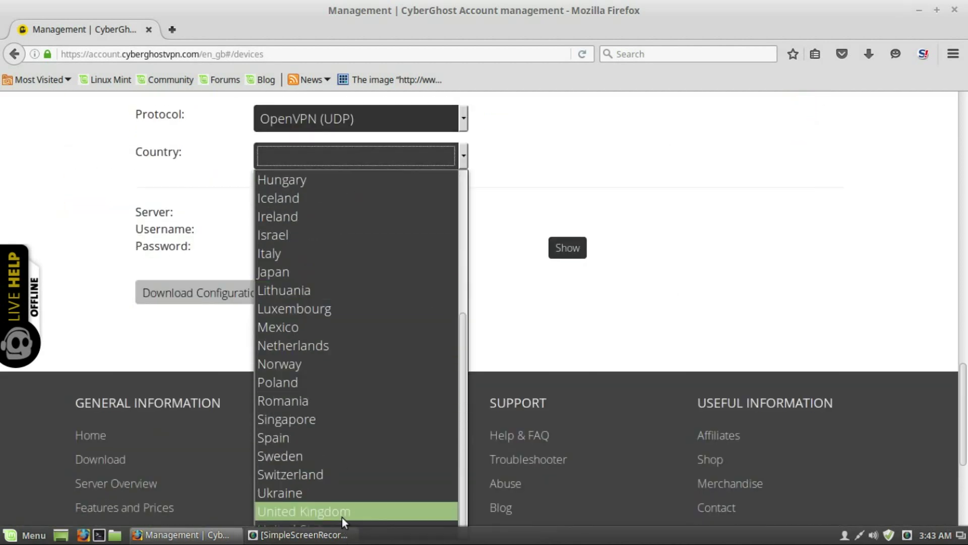
pyautogui.click(611, 301)
pyautogui.scroll(-4, 610, 301)
pyautogui.scroll(1, 505, 156)
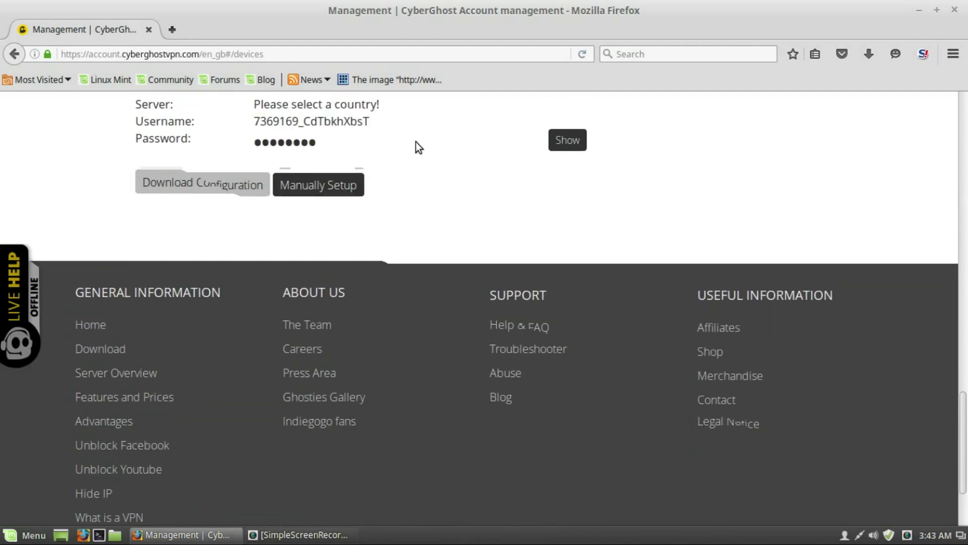
pyautogui.scroll(1, 416, 141)
pyautogui.scroll(1, 400, 129)
pyautogui.click(401, 113)
pyautogui.scroll(-3, 359, 389)
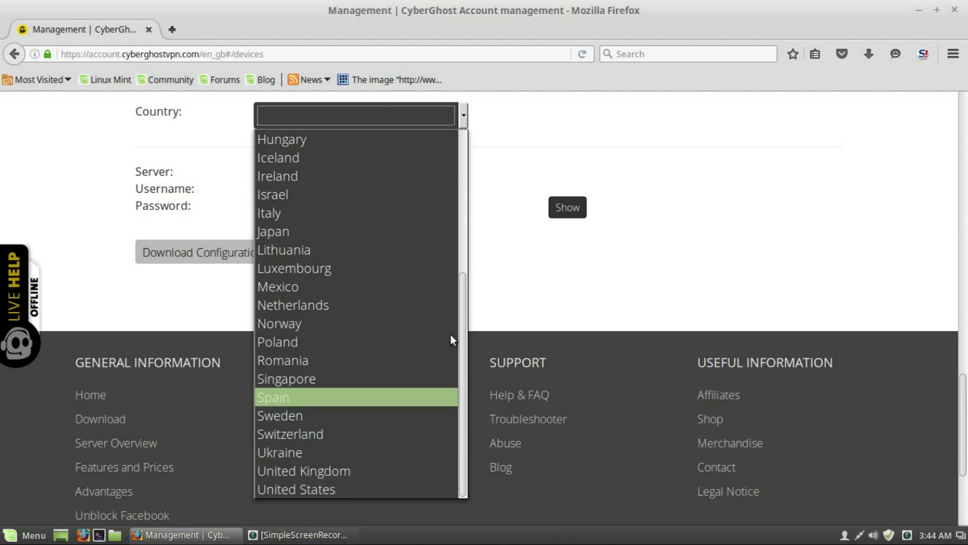
pyautogui.scroll(3, 455, 303)
pyautogui.scroll(-3, 457, 264)
pyautogui.click(344, 467)
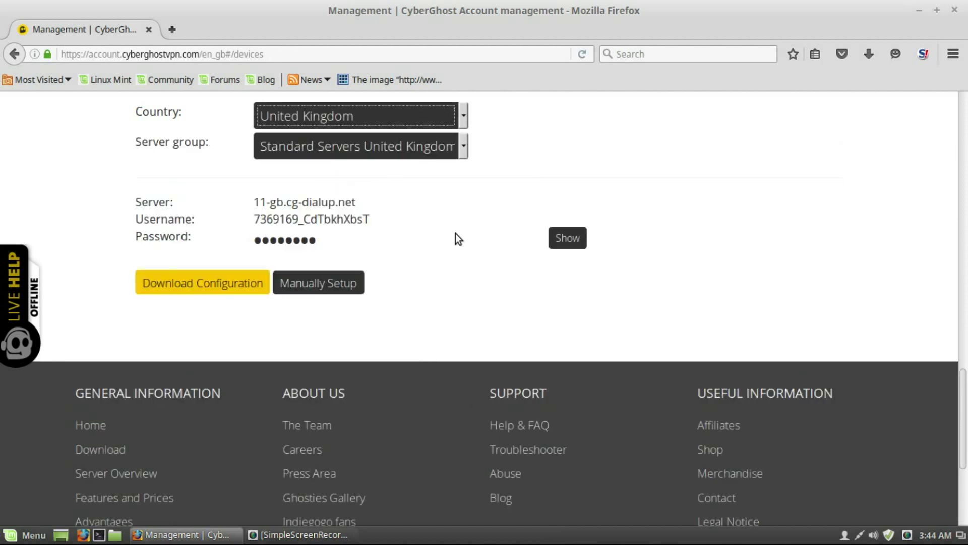
pyautogui.scroll(2, 426, 205)
# Step: Select Premium Servers as the server group and download the OpenVPN configuration
pyautogui.click(426, 227)
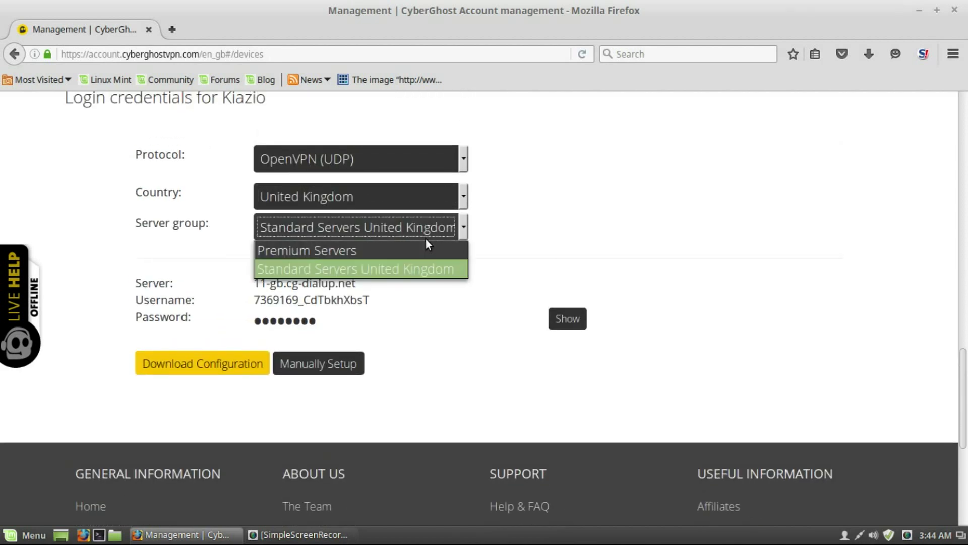
pyautogui.click(334, 253)
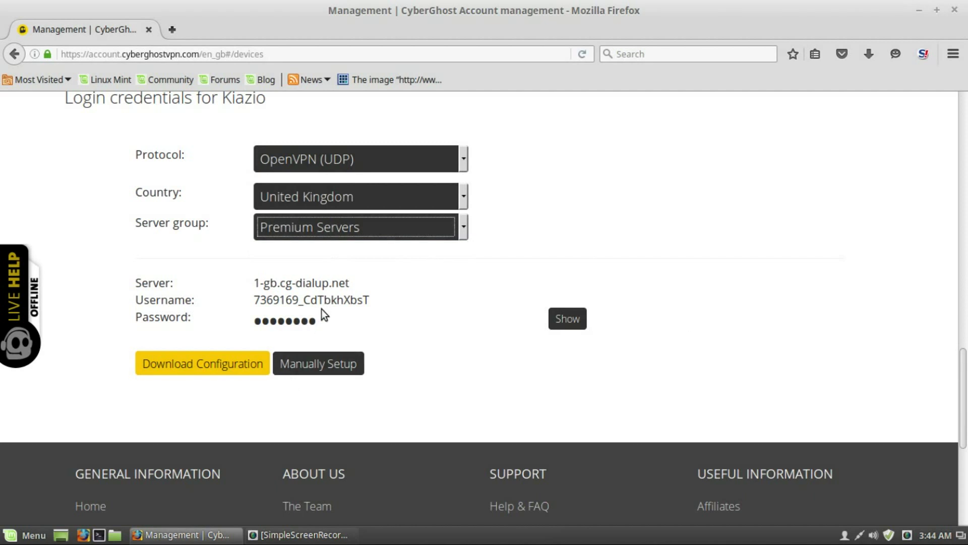
pyautogui.click(249, 363)
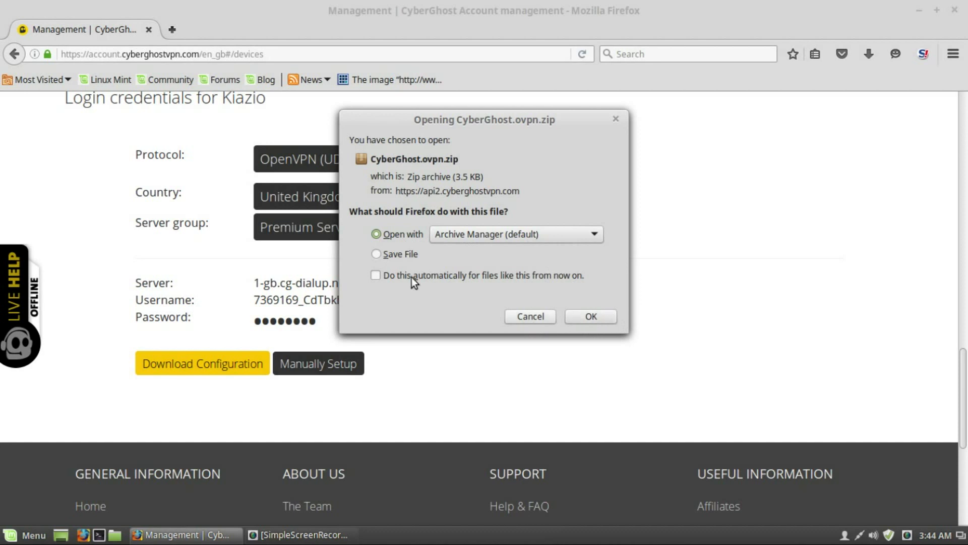
# Step: Extract the downloaded configuration archive's files to the Desktop and close Archive Manager
pyautogui.click(590, 323)
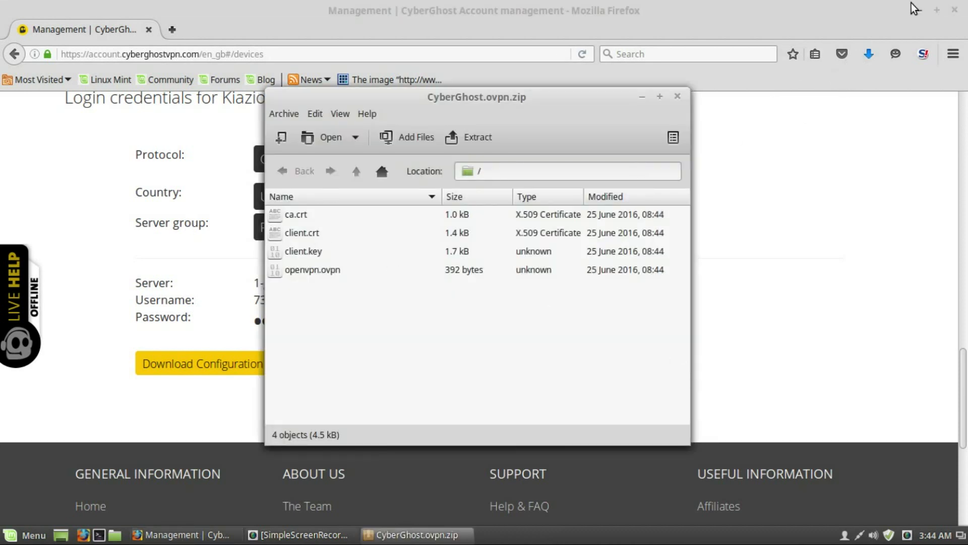
pyautogui.click(920, 11)
pyautogui.click(454, 136)
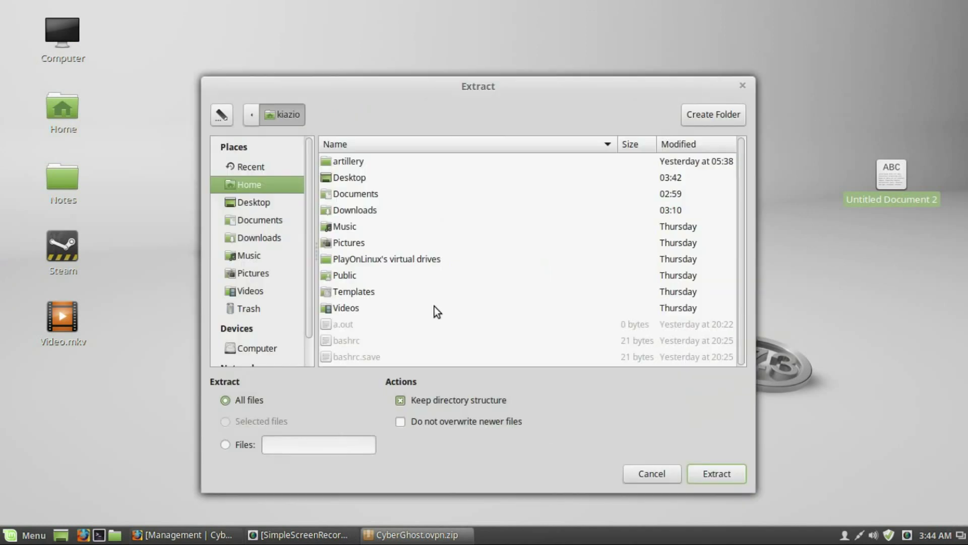
pyautogui.doubleClick(381, 177)
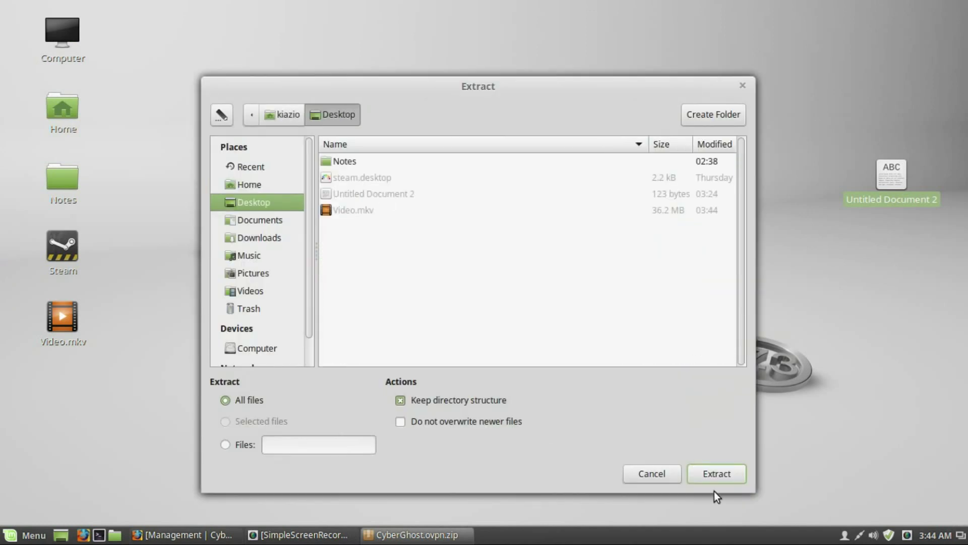
pyautogui.click(713, 476)
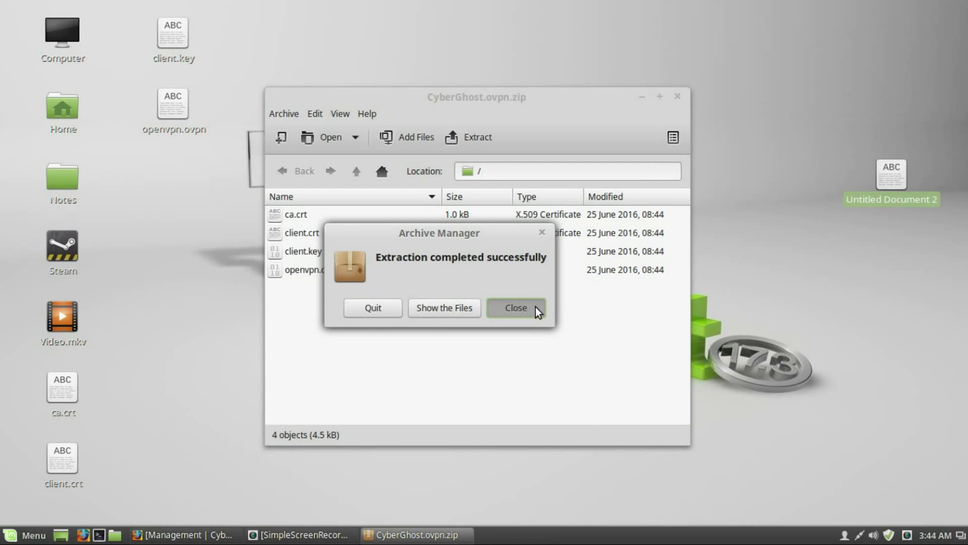
pyautogui.click(531, 308)
pyautogui.click(678, 99)
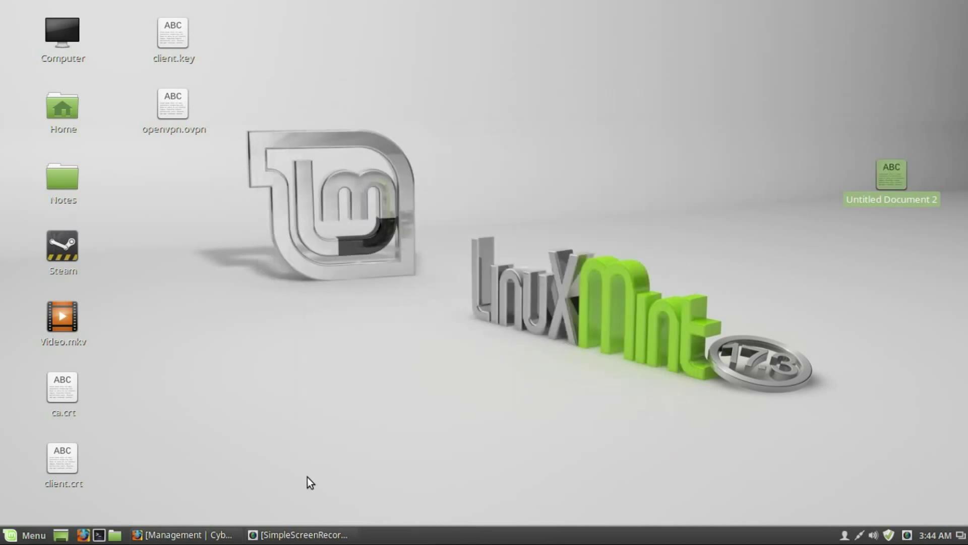
# Step: Back on the CyberGhost page, reveal and select the device's login credentials
pyautogui.click(196, 535)
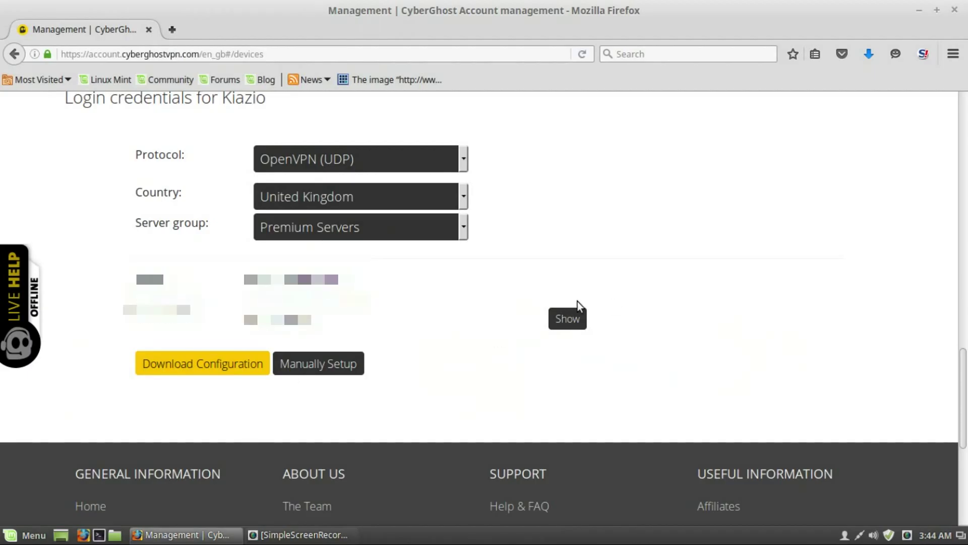
pyautogui.click(577, 319)
pyautogui.moveTo(337, 318)
pyautogui.mouseDown()
pyautogui.moveTo(114, 303)
pyautogui.moveTo(125, 288)
pyautogui.mouseUp()
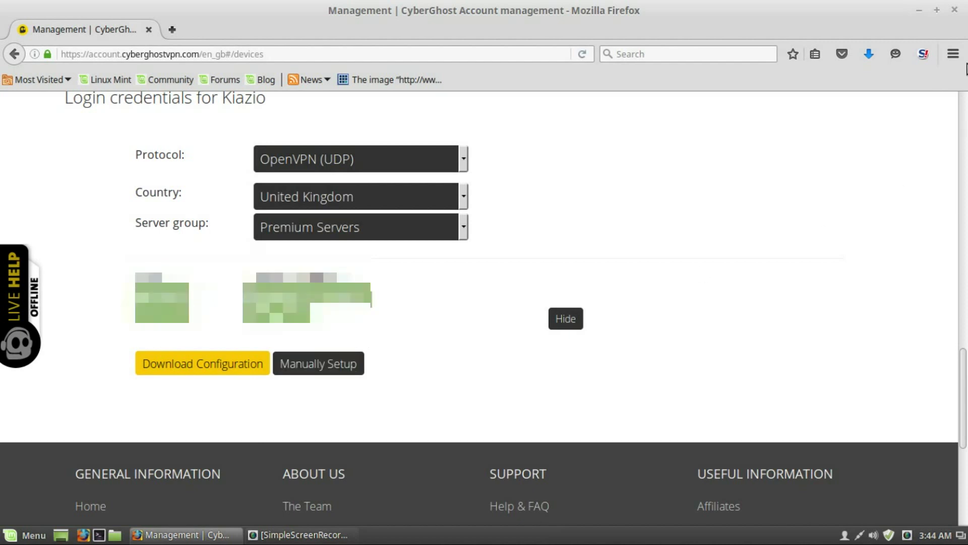
# Step: Create a new empty document on the desktop and open it in gedit
pyautogui.click(919, 10)
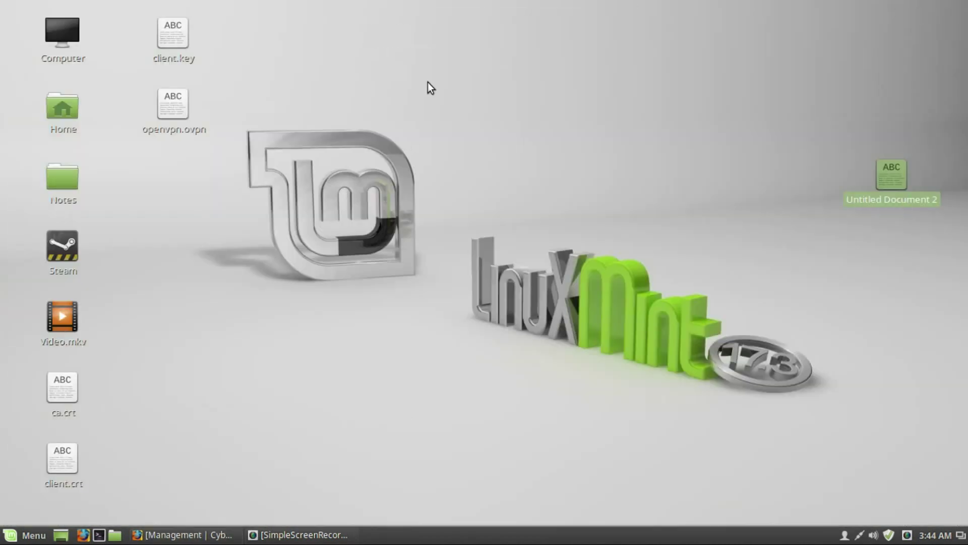
pyautogui.rightClick(406, 174)
pyautogui.moveTo(484, 198)
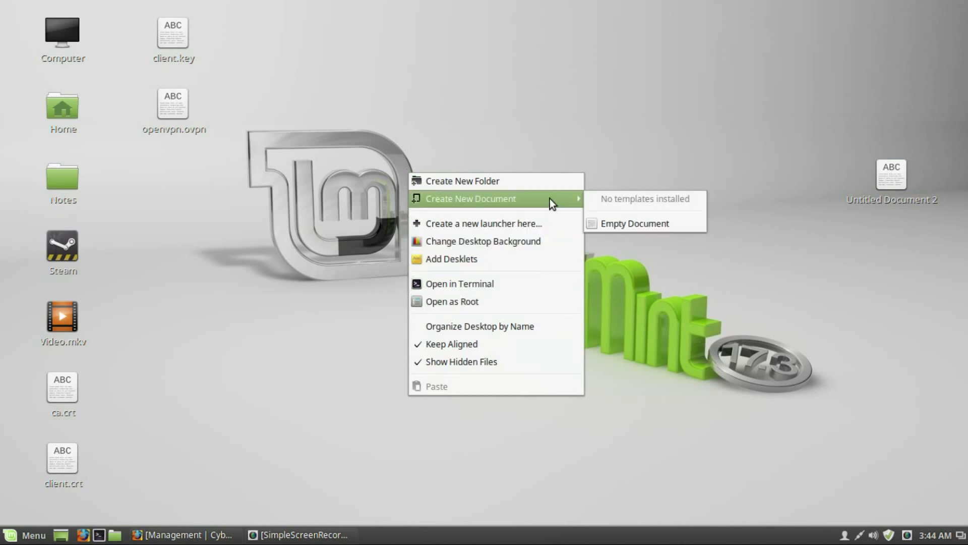
pyautogui.click(658, 223)
pyautogui.moveTo(405, 176); pyautogui.dragTo(617, 250)
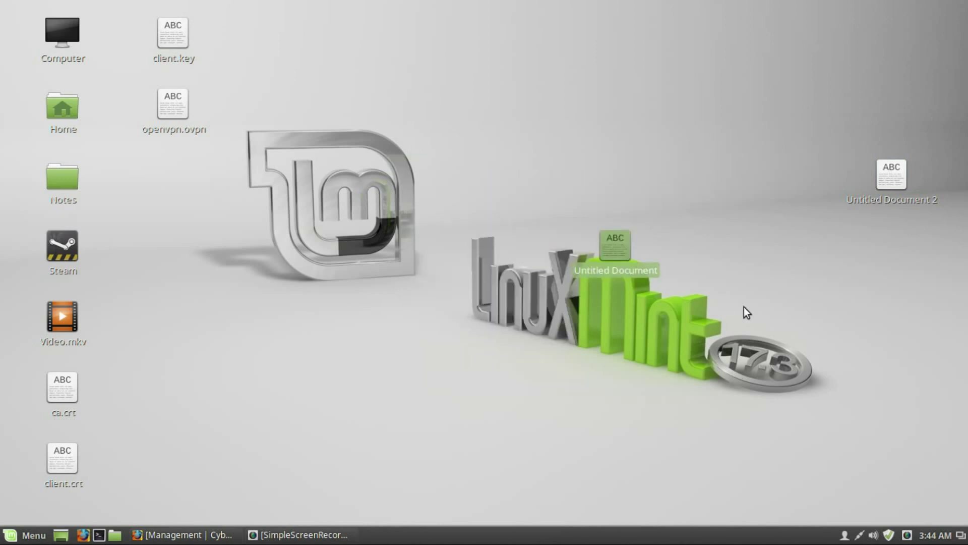
pyautogui.doubleClick(605, 238)
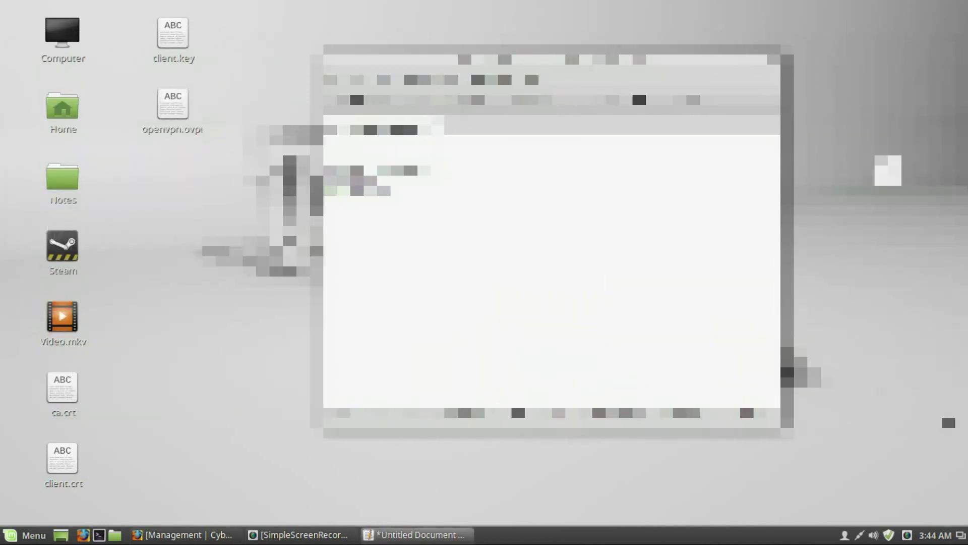
# Step: From the network tray, add a connection of type 'Import a saved VPN configuration'
pyautogui.click(862, 534)
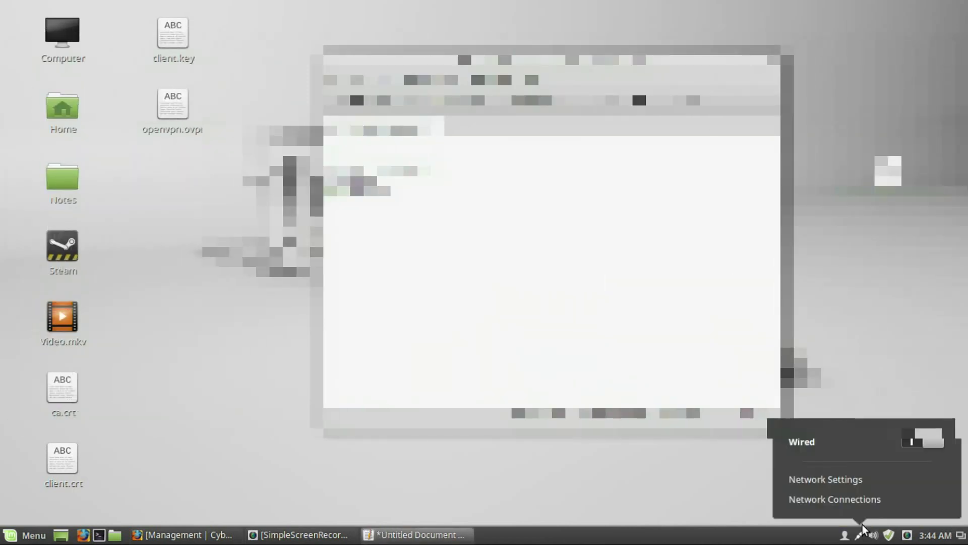
pyautogui.click(834, 499)
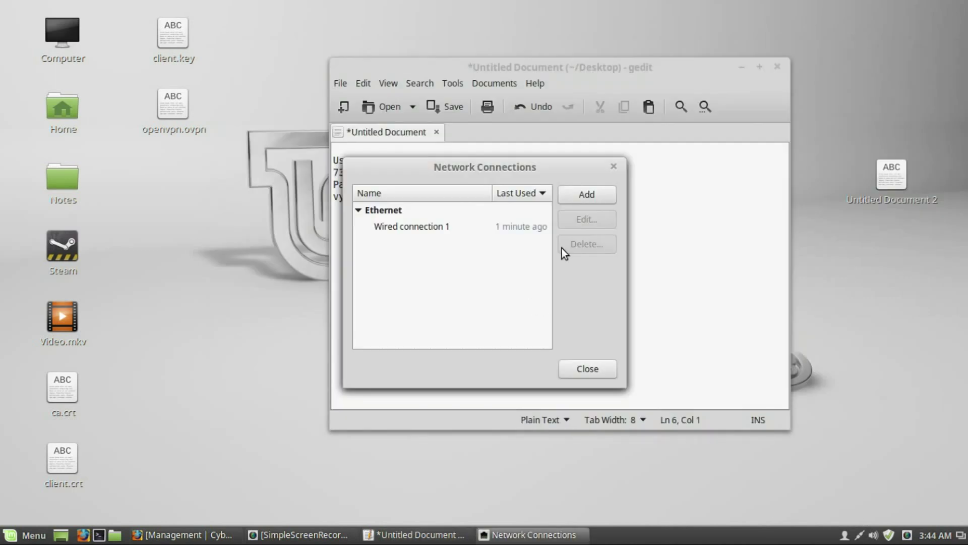
pyautogui.click(593, 193)
pyautogui.click(545, 297)
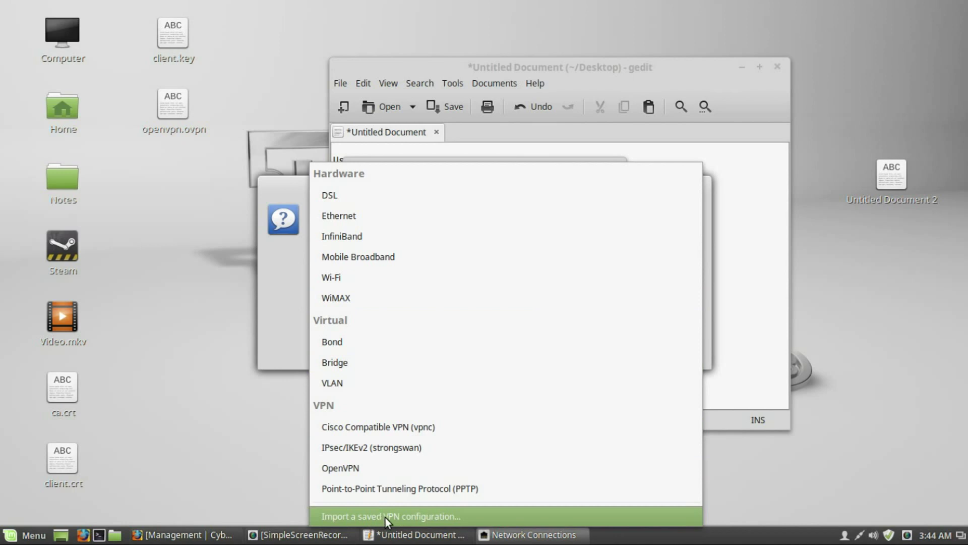
pyautogui.click(431, 518)
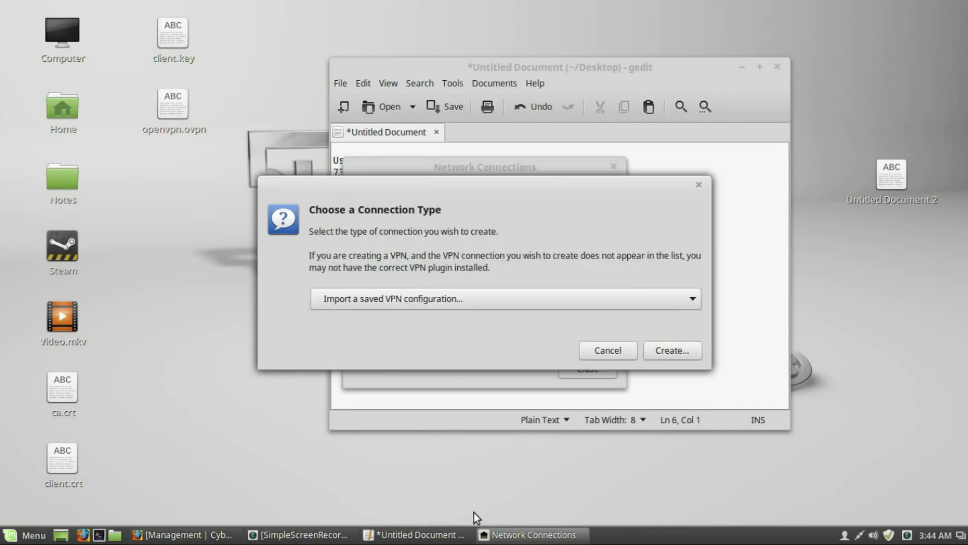
pyautogui.click(664, 350)
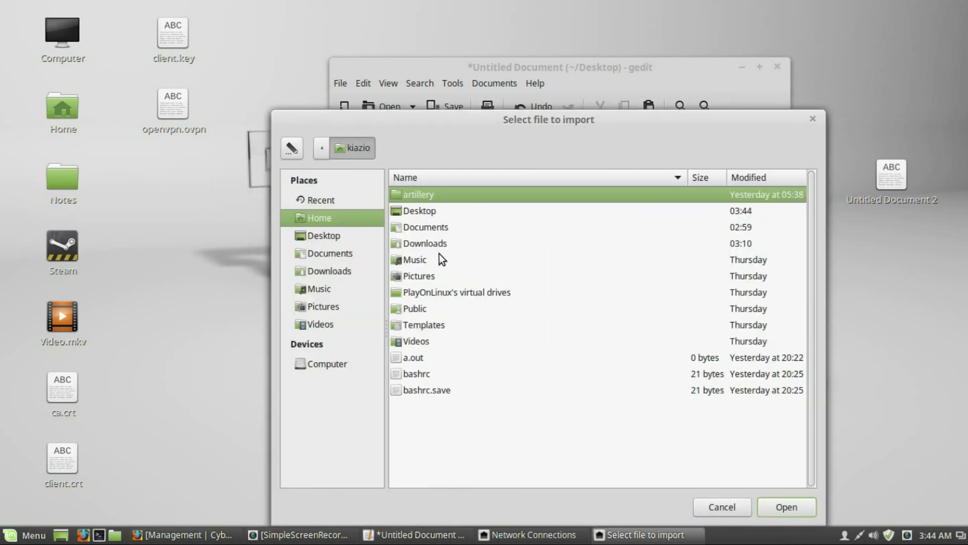
# Step: Import Desktop/openvpn.ovpn as the new VPN connection
pyautogui.doubleClick(435, 210)
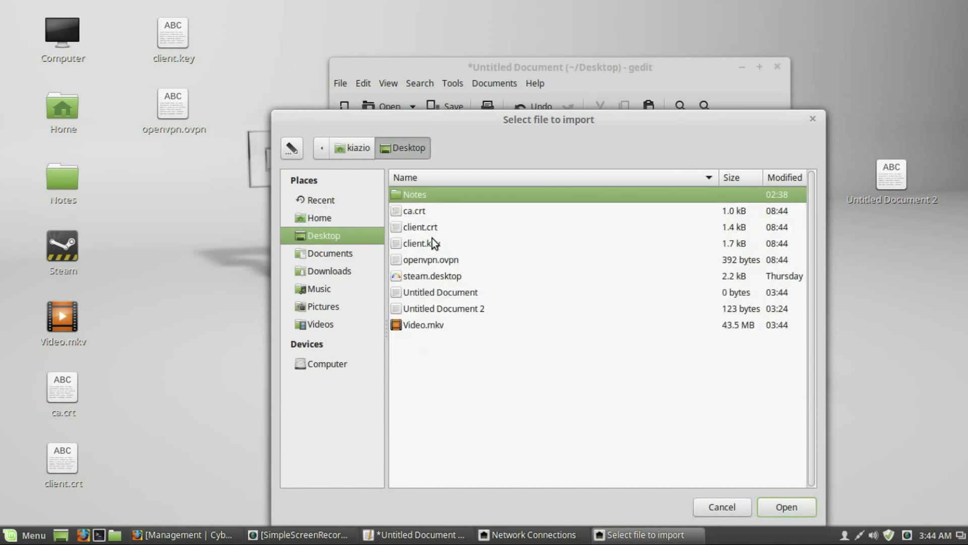
pyautogui.doubleClick(437, 260)
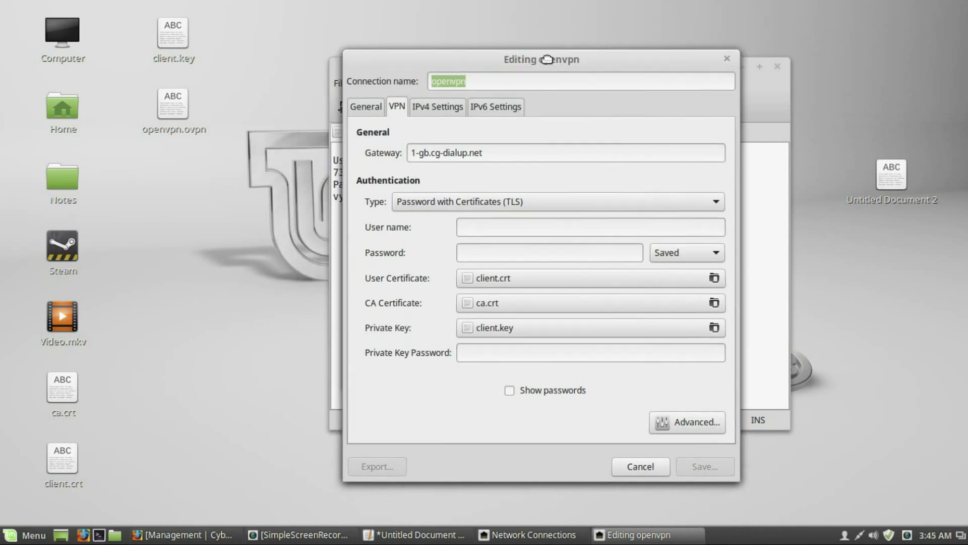
# Step: Paste the CyberGhost user name and password from the gedit note into the connection editor
pyautogui.moveTo(479, 65); pyautogui.dragTo(746, 57)
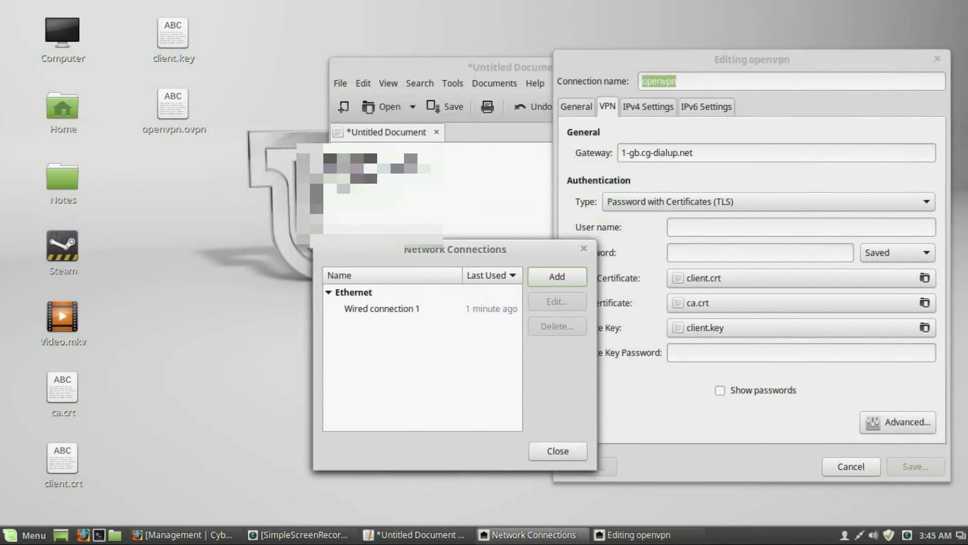
pyautogui.click(437, 173)
pyautogui.press('Return')
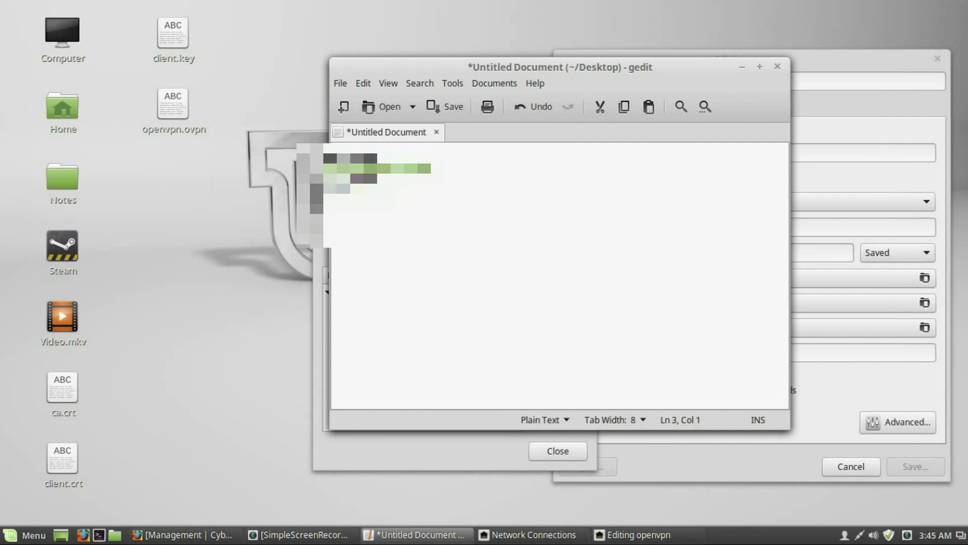
pyautogui.click(840, 76)
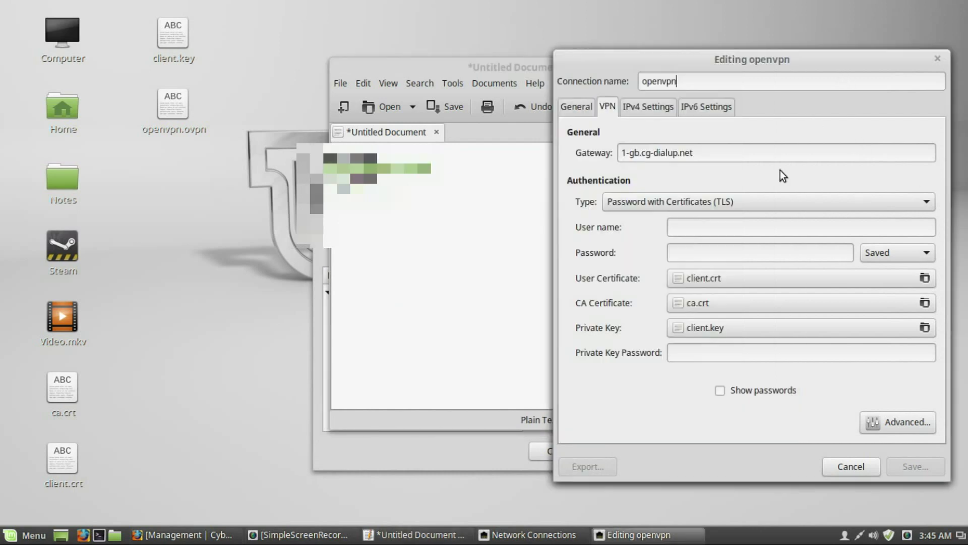
pyautogui.click(750, 225)
pyautogui.hotkey('ctrl', 'v')
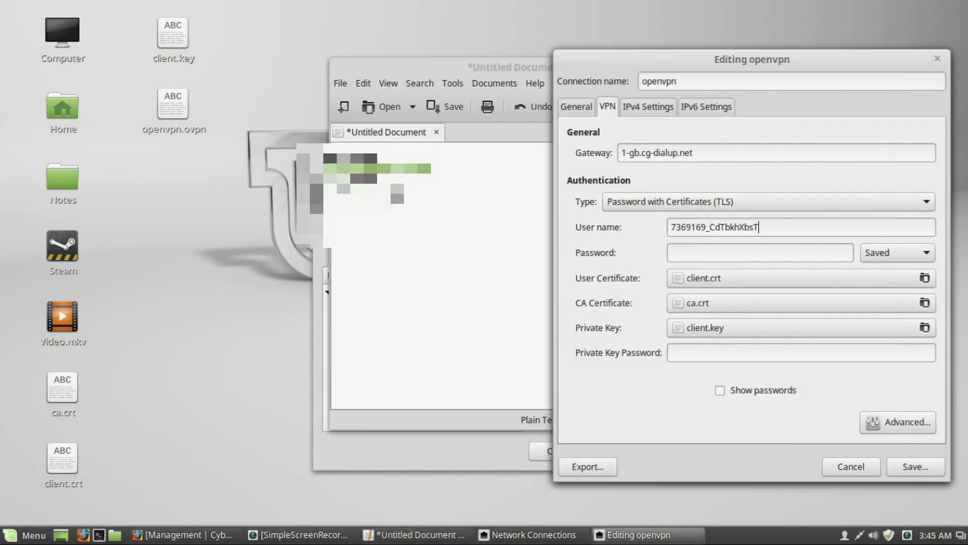
pyautogui.hotkey('alt', 'Tab')
pyautogui.click(825, 74)
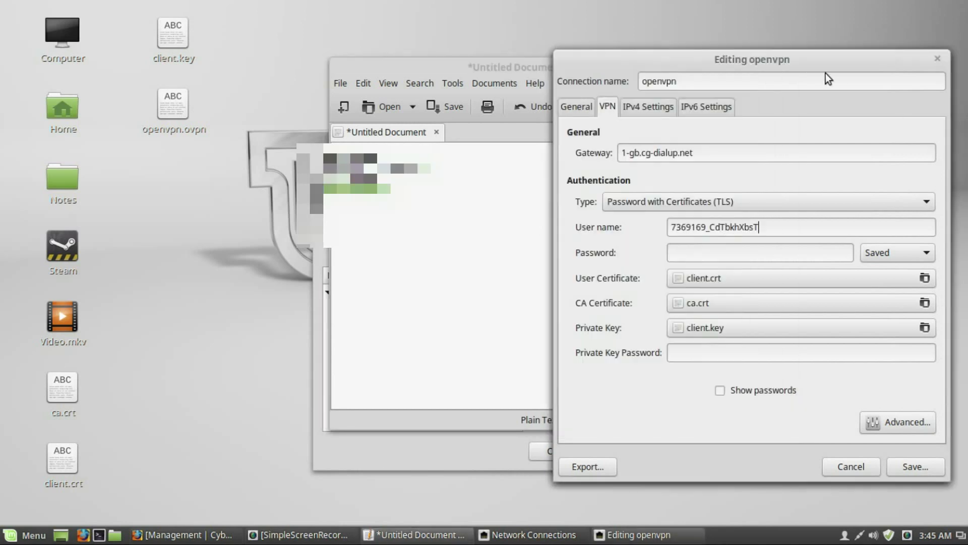
pyautogui.hotkey('ctrl', 'v')
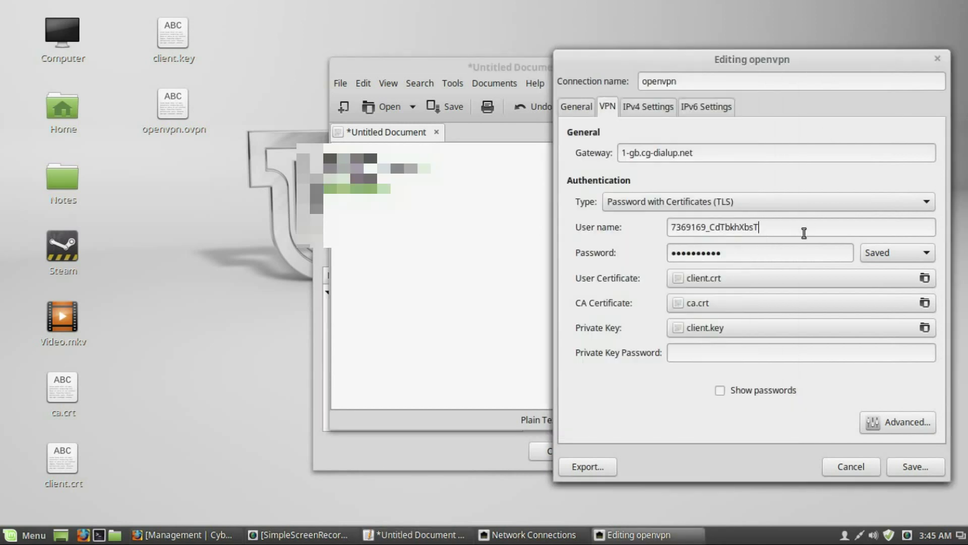
# Step: Save the openvpn connection and dismiss the keyring password request
pyautogui.click(915, 467)
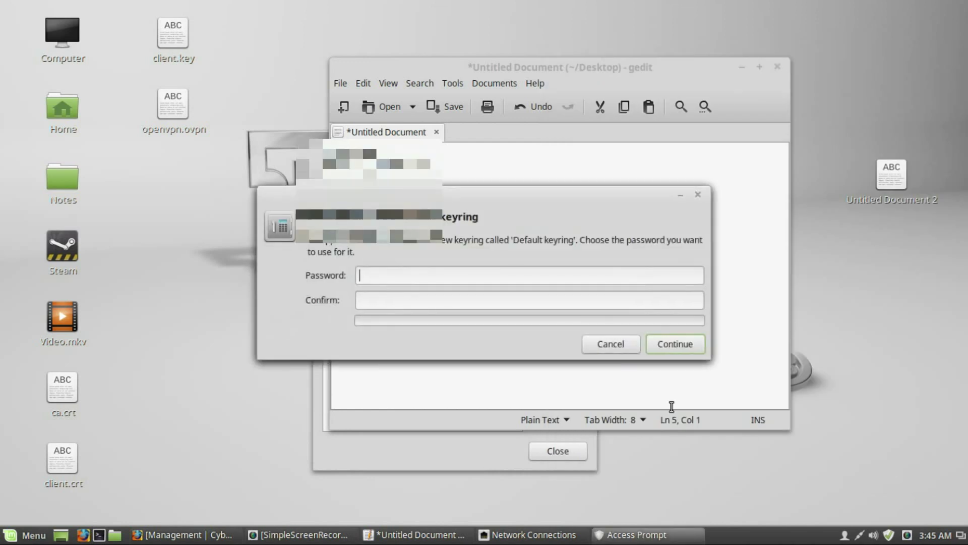
pyautogui.click(623, 344)
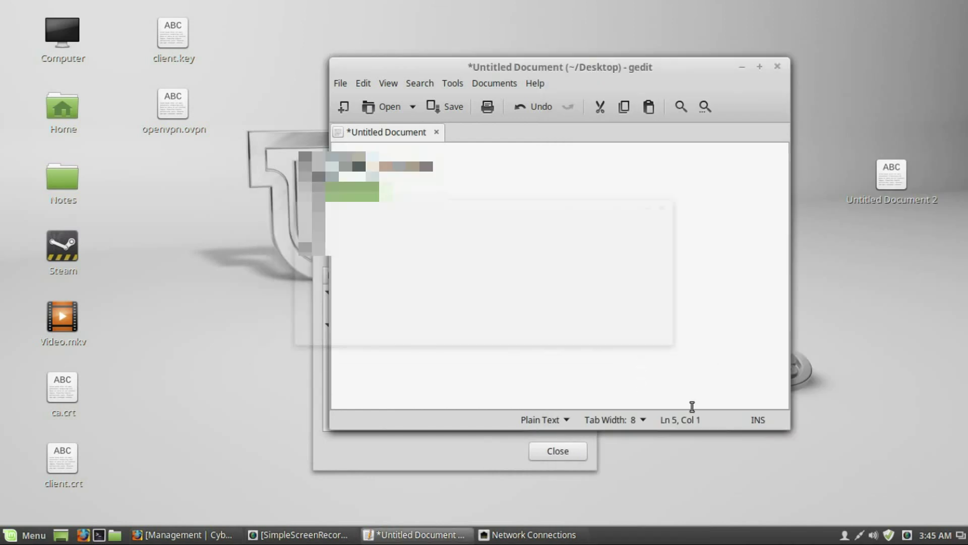
# Step: Switch on the openvpn VPN from the tray, enter its password and skip the keyring prompt
pyautogui.click(860, 532)
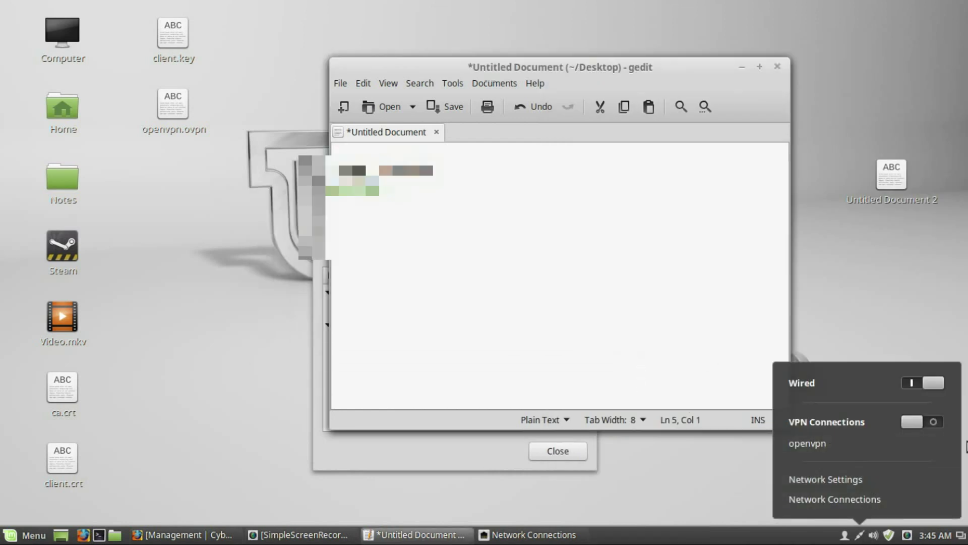
pyautogui.click(926, 421)
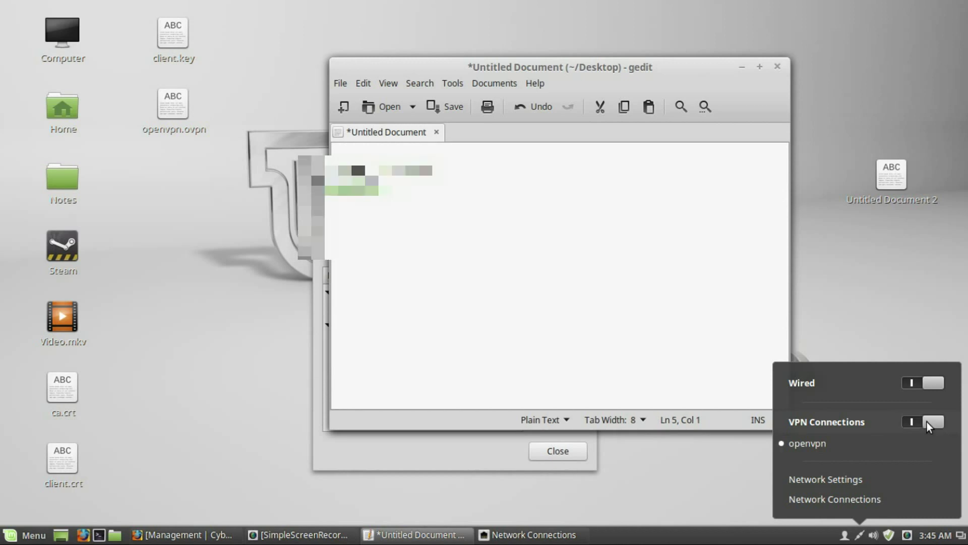
pyautogui.click(551, 271)
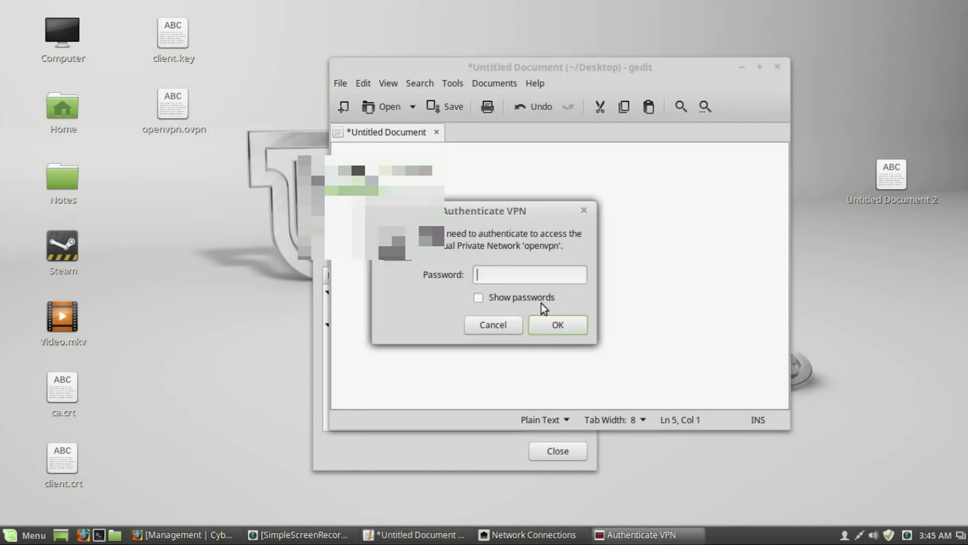
pyautogui.write('**********')
pyautogui.click(544, 328)
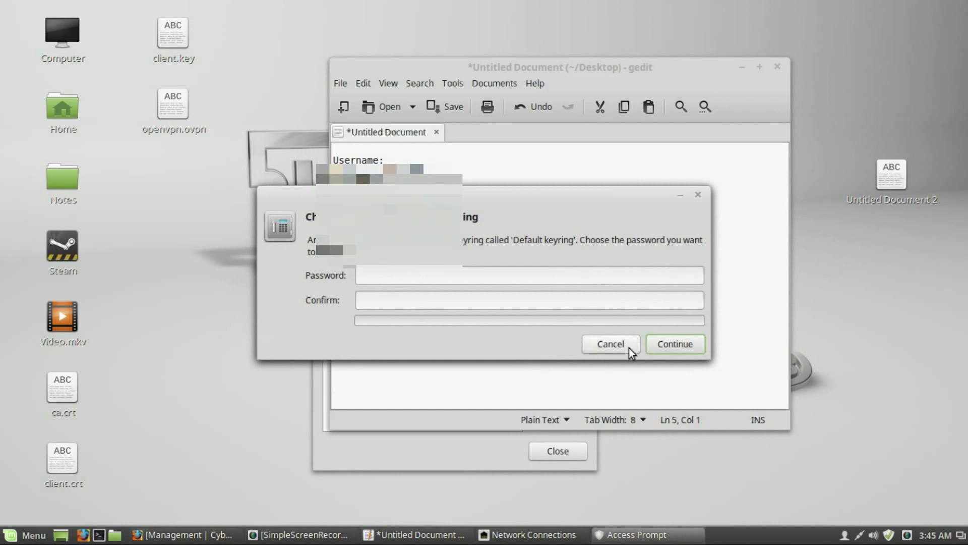
pyautogui.click(628, 347)
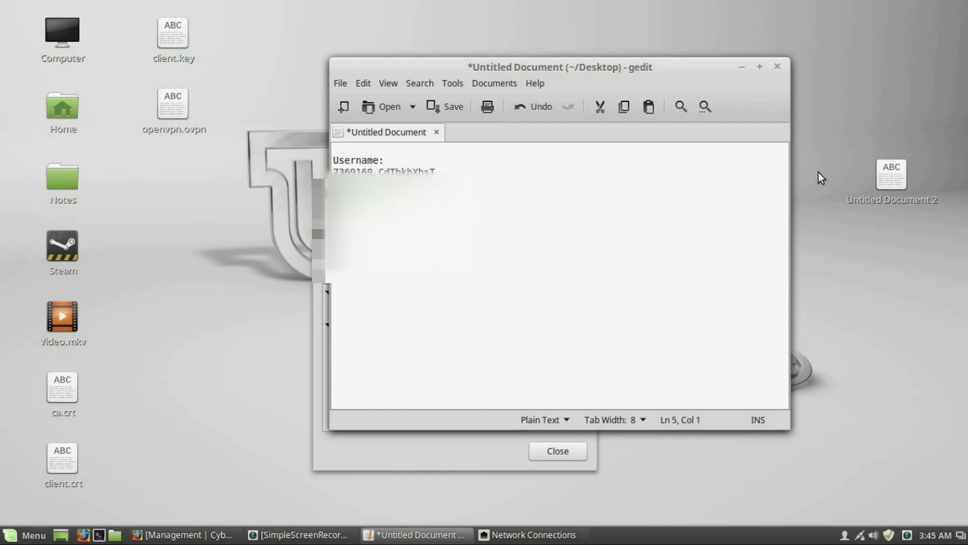
# Step: Close the gedit credentials note without saving it
pyautogui.click(781, 73)
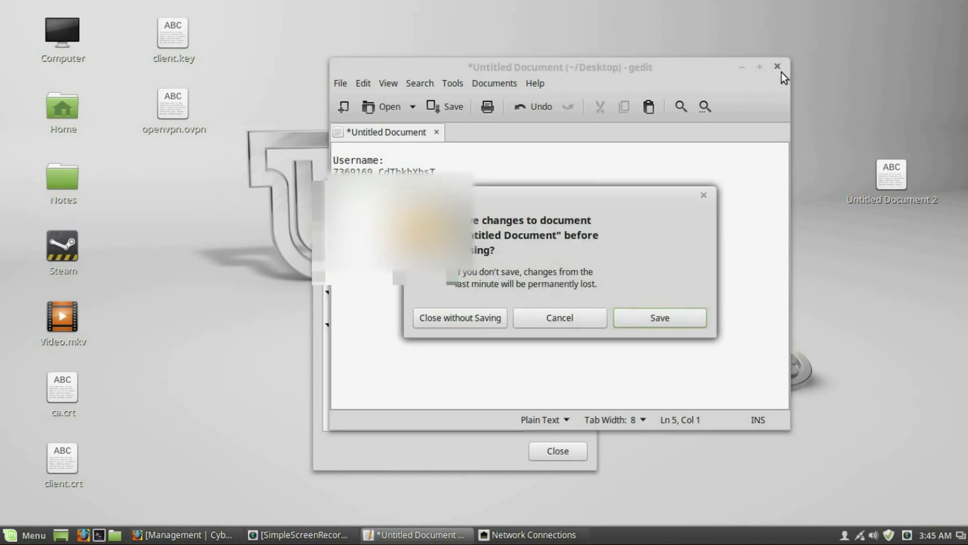
pyautogui.click(493, 323)
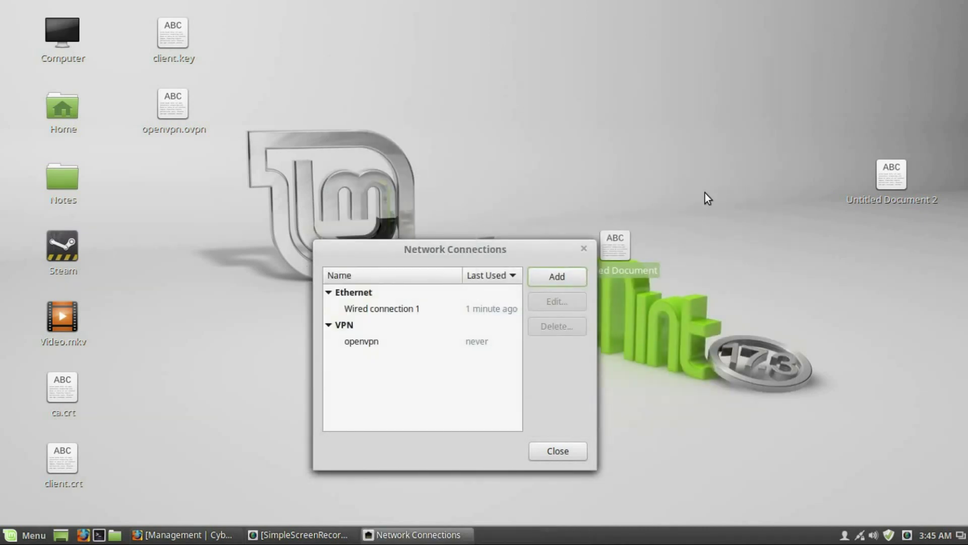